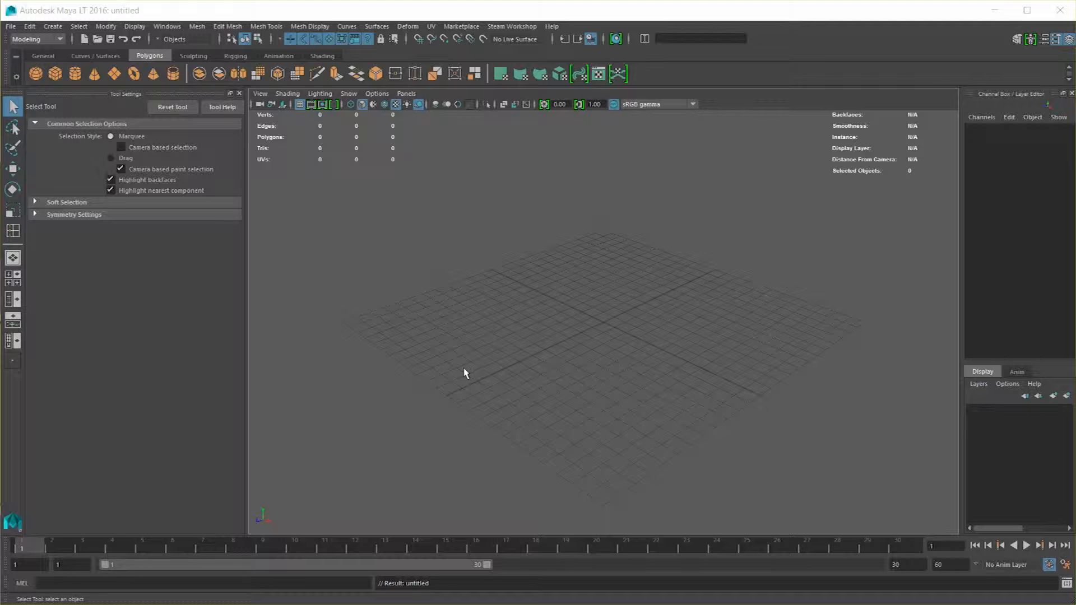
# Create a polygon cube, frame it, and select the vertex at the left corner of its top face
pyautogui.click(55, 75)
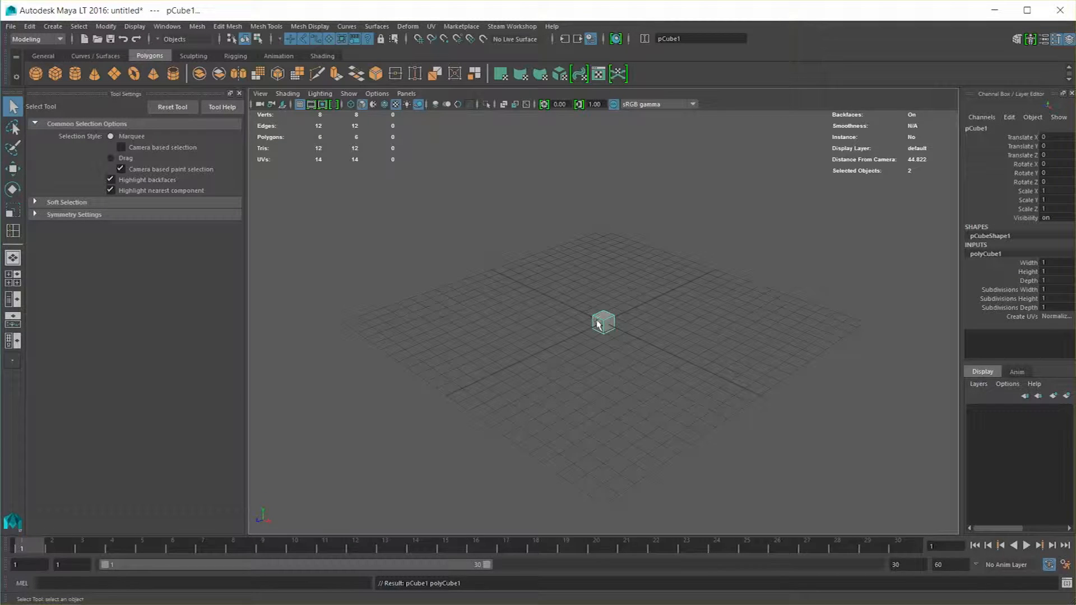
pyautogui.press('f')
pyautogui.moveTo(564, 213); pyautogui.dragTo(446, 219, button='right')
pyautogui.click(589, 346)
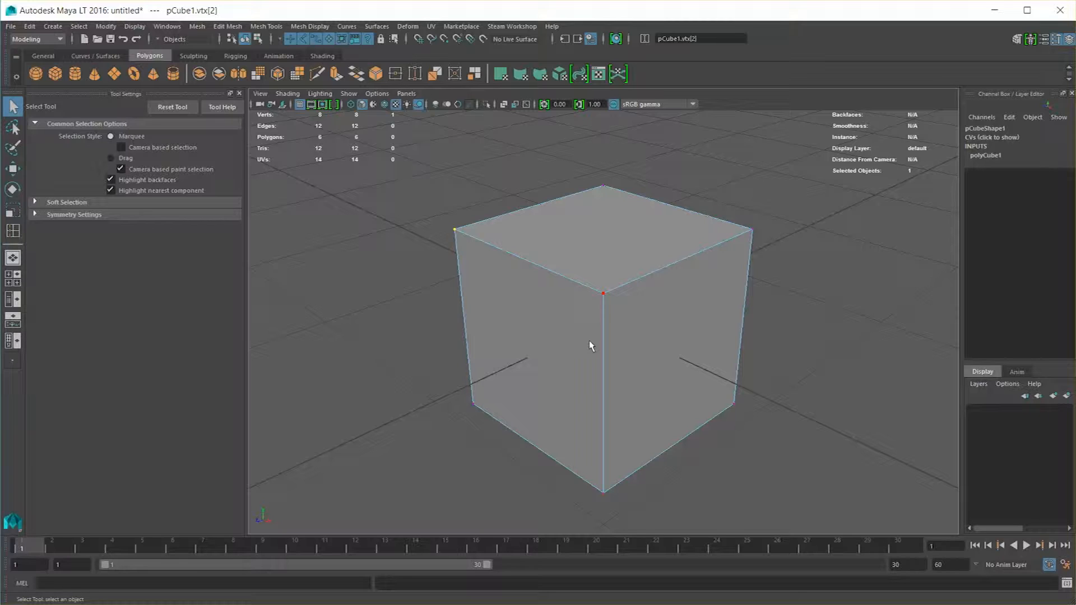
pyautogui.moveTo(410, 192); pyautogui.dragTo(499, 291)
pyautogui.click(227, 26)
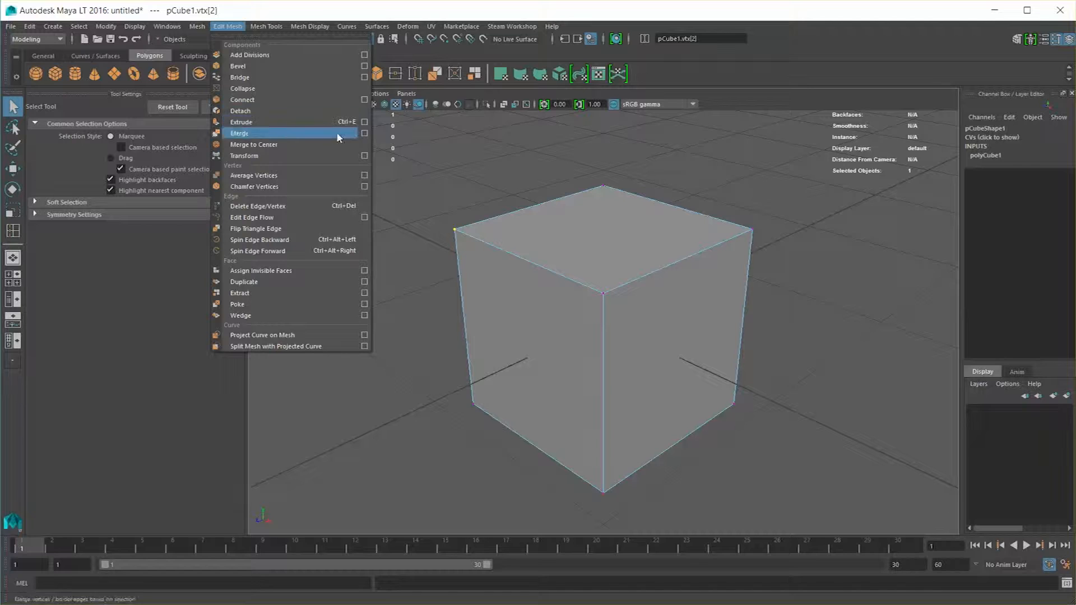
pyautogui.click(468, 149)
pyautogui.moveTo(418, 186); pyautogui.dragTo(479, 273)
pyautogui.press('space')
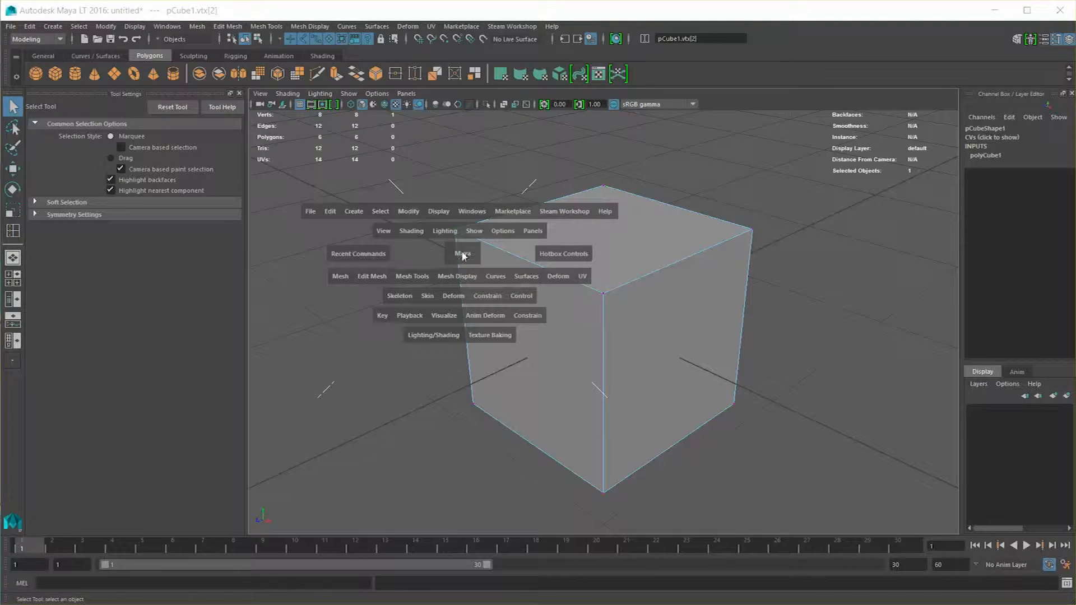
pyautogui.click(383, 276)
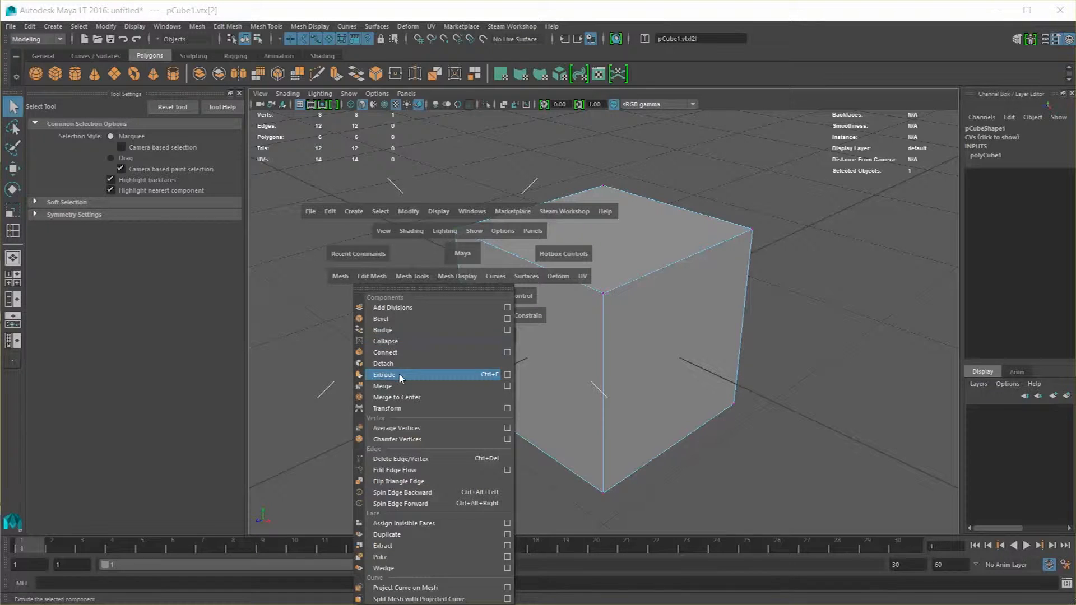
pyautogui.click(410, 256)
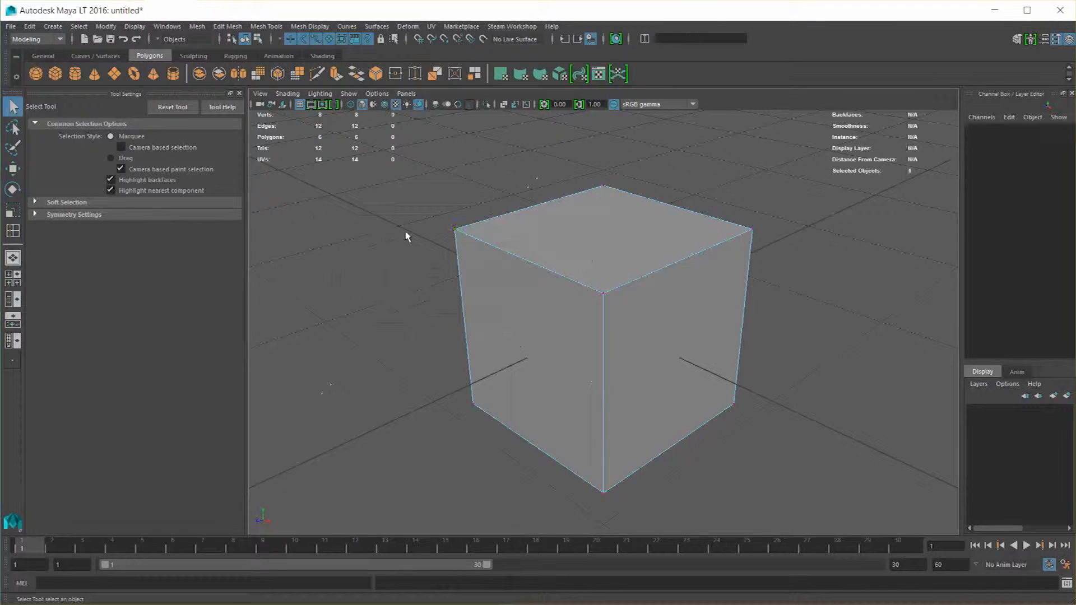
# Extrude the vertex at the left corner of the cube's top face
pyautogui.keyDown('shift'); pyautogui.rightClick(460, 233); pyautogui.keyUp('shift')
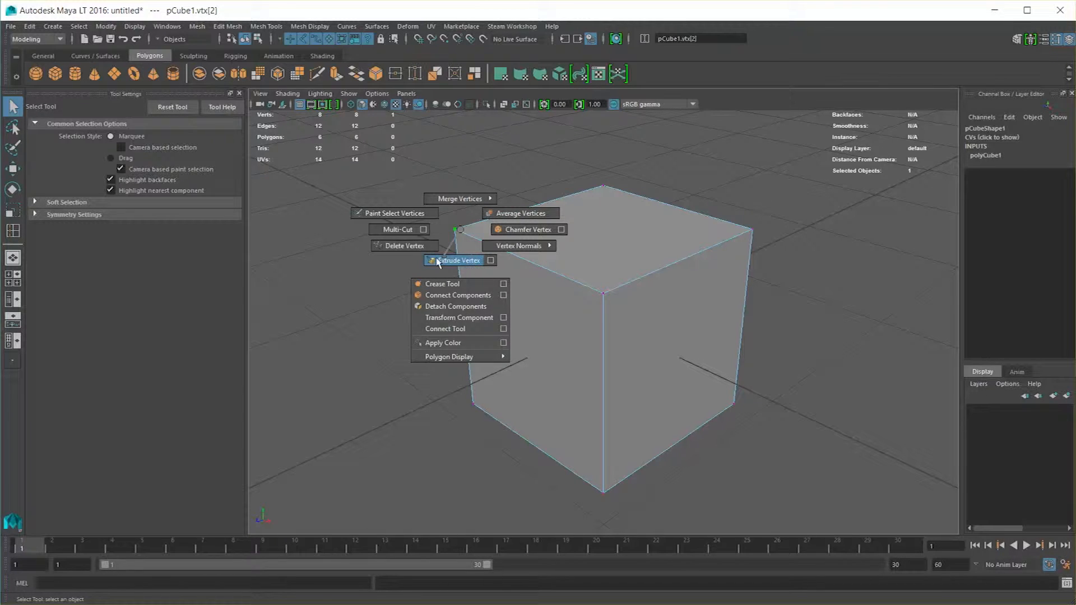
pyautogui.keyDown('shift'); pyautogui.moveTo(470, 262); pyautogui.dragTo(463, 261, button='right'); pyautogui.keyUp('shift')
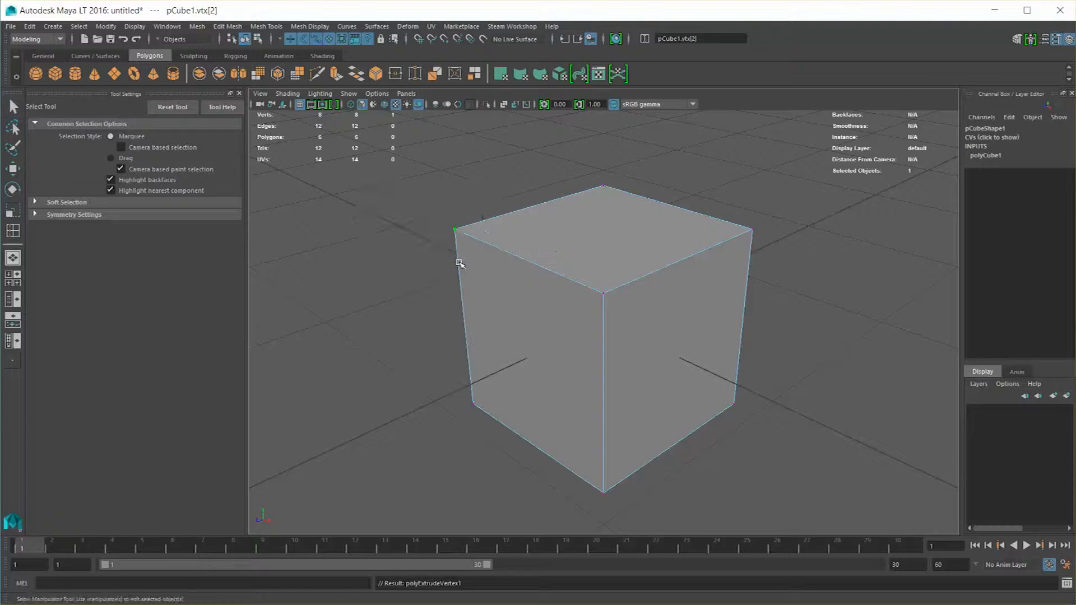
pyautogui.keyDown('alt'); pyautogui.moveTo(413, 292); pyautogui.dragTo(469, 288); pyautogui.keyUp('alt')
pyautogui.scroll(-2, 468, 287)
pyautogui.keyDown('alt'); pyautogui.moveTo(466, 280); pyautogui.dragTo(497, 314, button='middle'); pyautogui.keyUp('alt')
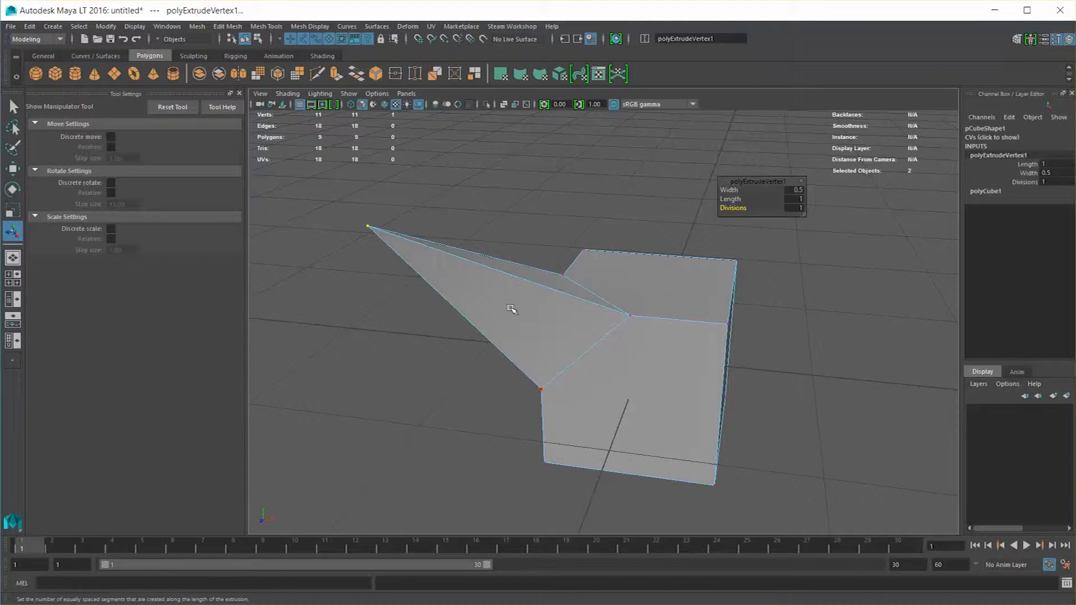
# Increase the vertex extrusion's length and number of divisions to form a long segmented spike
pyautogui.moveTo(748, 176); pyautogui.dragTo(679, 147)
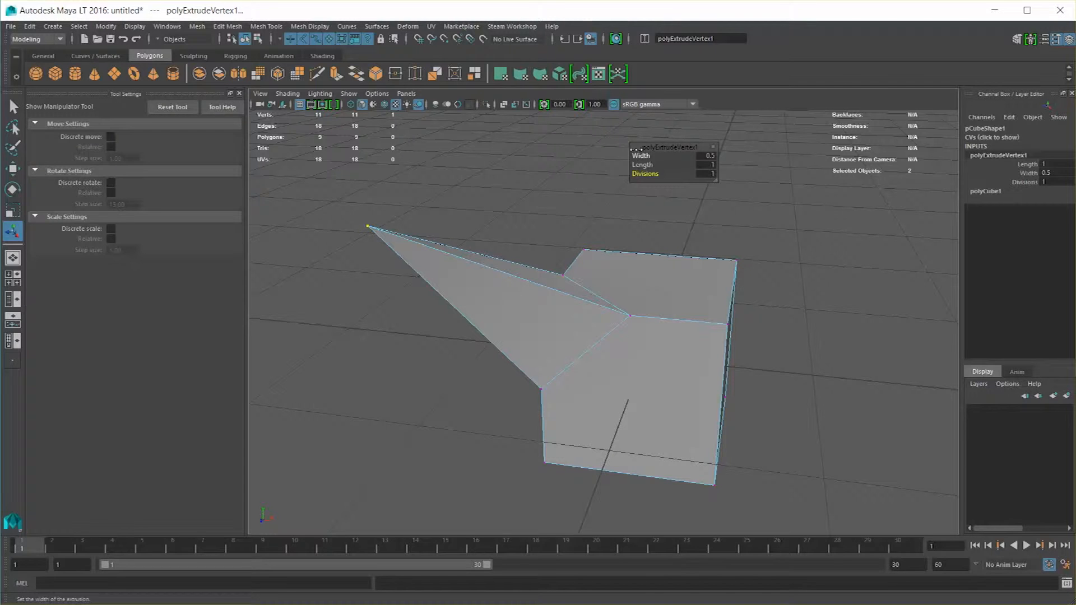
pyautogui.moveTo(644, 156); pyautogui.dragTo(662, 175)
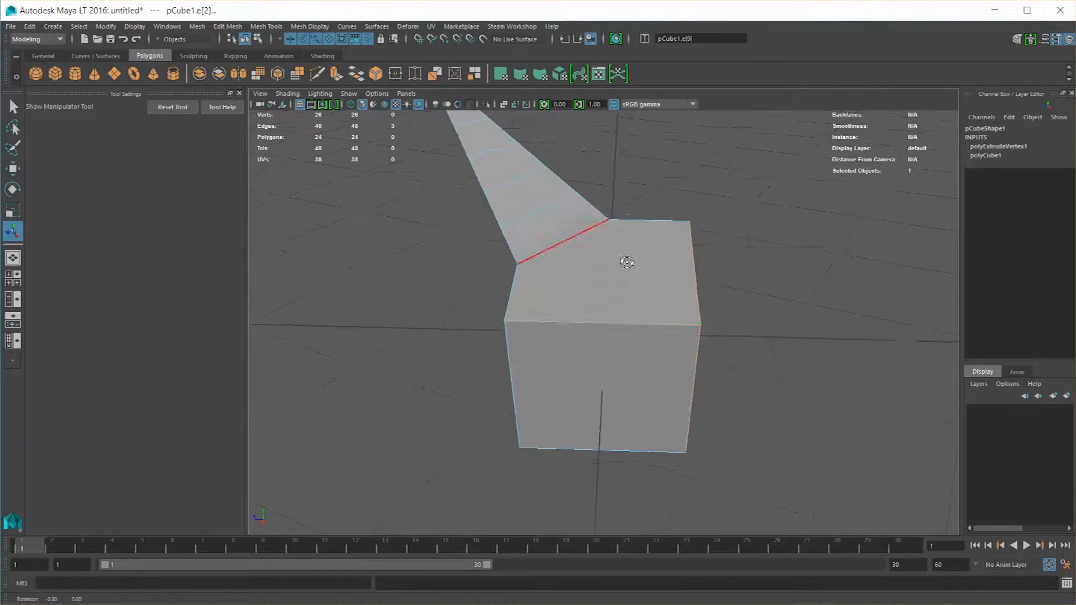
pyautogui.moveTo(649, 286); pyautogui.dragTo(593, 286, button='right')
# Extrude the four corner vertices of the cube face opposite the spike and adjust the width of the extrusion
pyautogui.click(506, 320)
pyautogui.keyDown('shift'); pyautogui.click(698, 324); pyautogui.keyUp('shift')
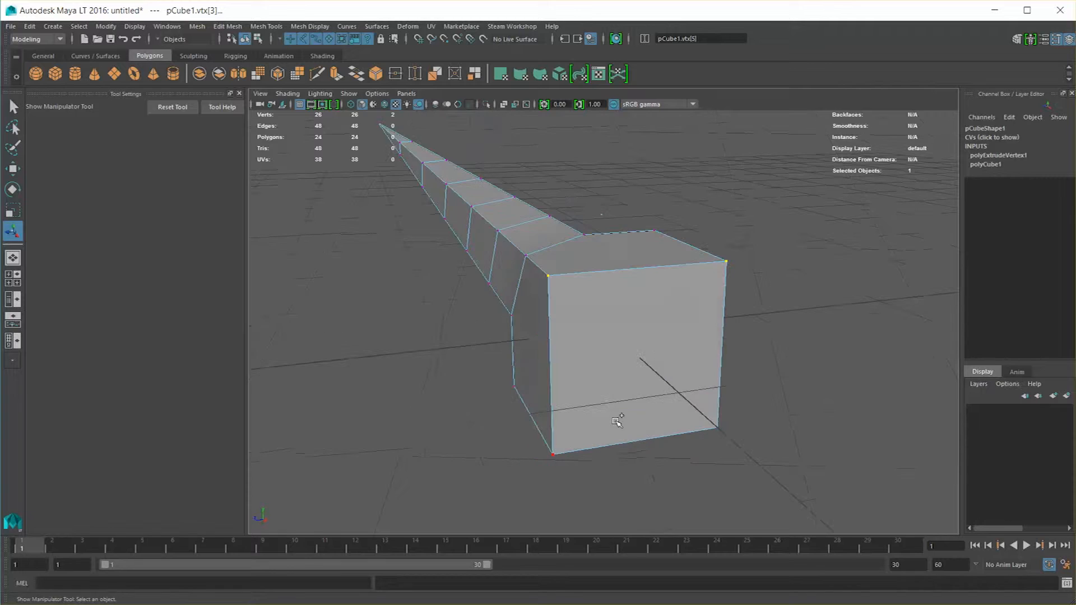
pyautogui.keyDown('alt'); pyautogui.moveTo(704, 422); pyautogui.dragTo(619, 364); pyautogui.keyUp('alt')
pyautogui.keyDown('shift'); pyautogui.rightClick(619, 365); pyautogui.keyUp('shift')
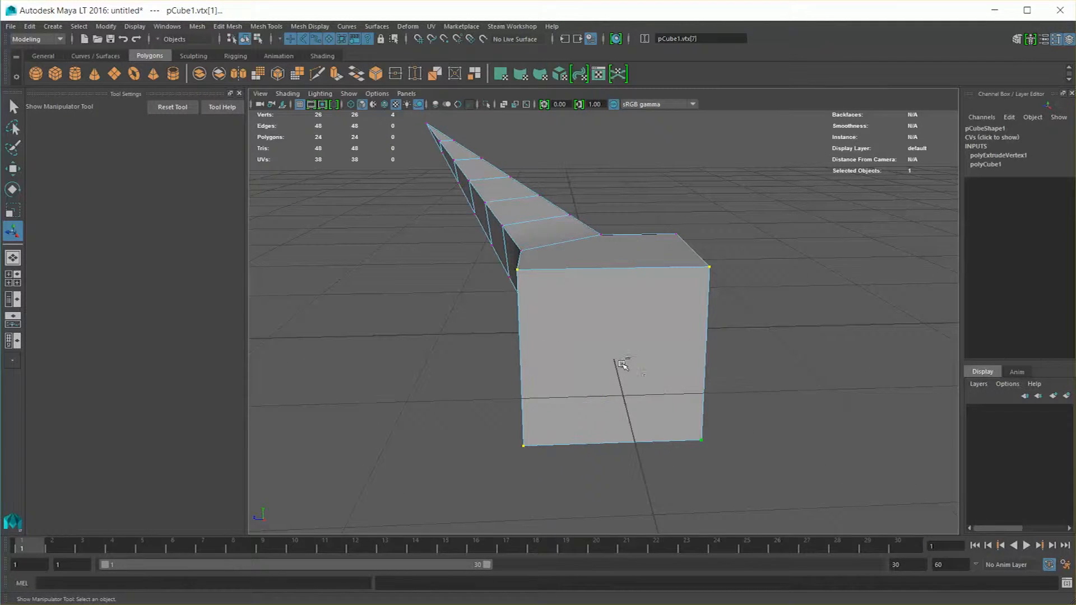
pyautogui.keyDown('shift'); pyautogui.moveTo(620, 365); pyautogui.dragTo(620, 395, button='right'); pyautogui.keyUp('shift')
pyautogui.keyDown('alt'); pyautogui.moveTo(612, 373); pyautogui.dragTo(597, 325); pyautogui.keyUp('alt')
pyautogui.keyDown('alt'); pyautogui.moveTo(714, 353); pyautogui.dragTo(503, 324); pyautogui.keyUp('alt')
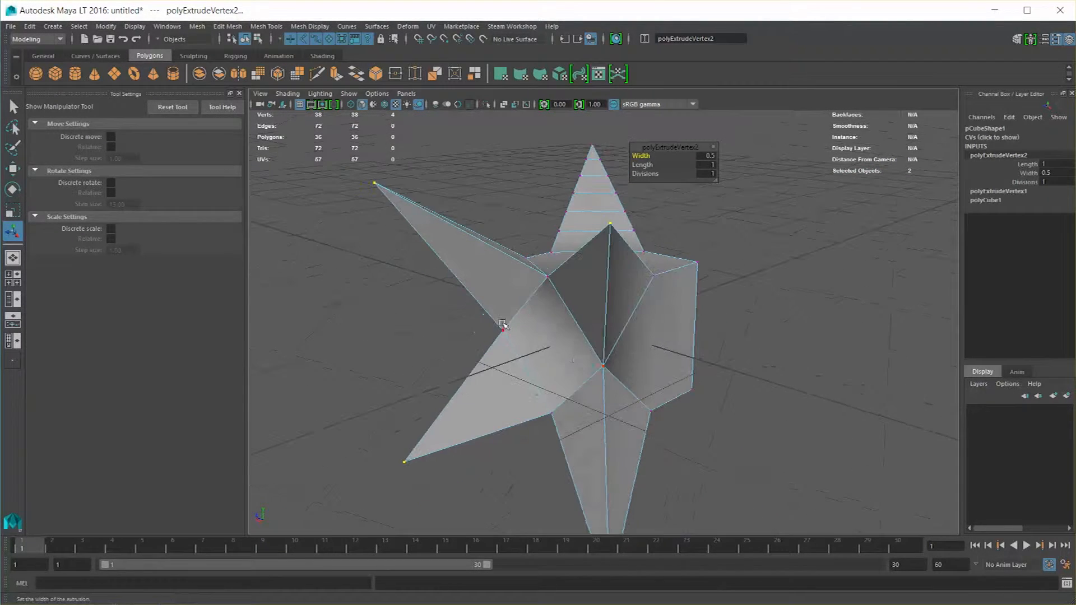
pyautogui.keyDown('alt'); pyautogui.moveTo(567, 364); pyautogui.dragTo(609, 342); pyautogui.keyUp('alt')
# Undo all vertex extrusions back to the plain cube
pyautogui.hotkey('ctrl', 'z')
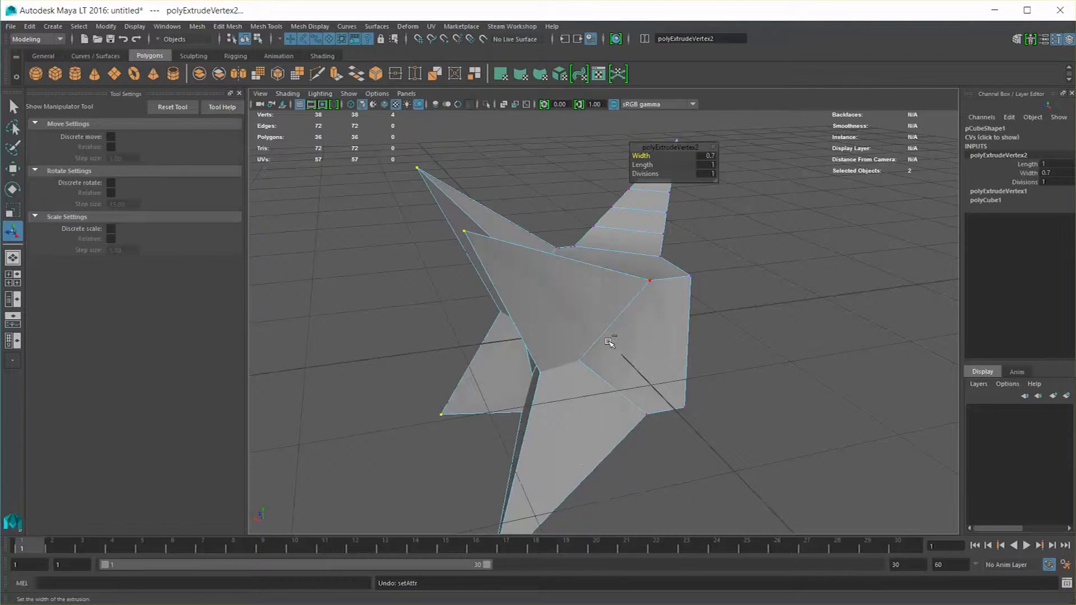
pyautogui.hotkey('ctrl', 'z')
pyautogui.hotkey('ctrl', 'z')
pyautogui.hotkey('ctrl', 'z')
pyautogui.hotkey('ctrl', 'z')
pyautogui.hotkey('ctrl', 'z')
pyautogui.hotkey('ctrl', 'z')
pyautogui.hotkey('ctrl', 'z')
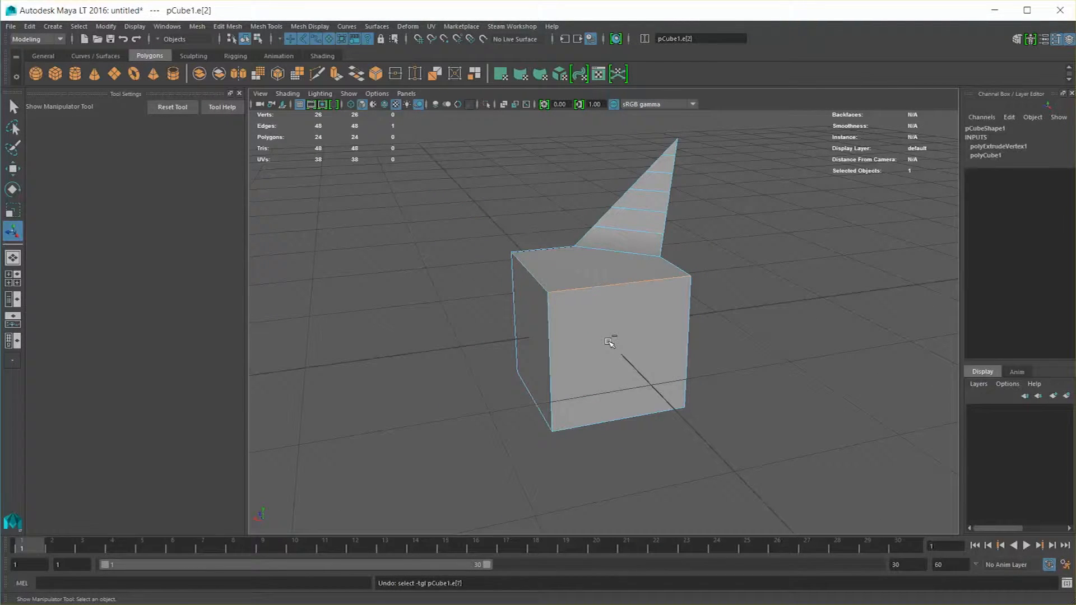
pyautogui.hotkey('ctrl', 'z')
pyautogui.hotkey('ctrl', 'z')
pyautogui.hotkey('ctrl', 'z')
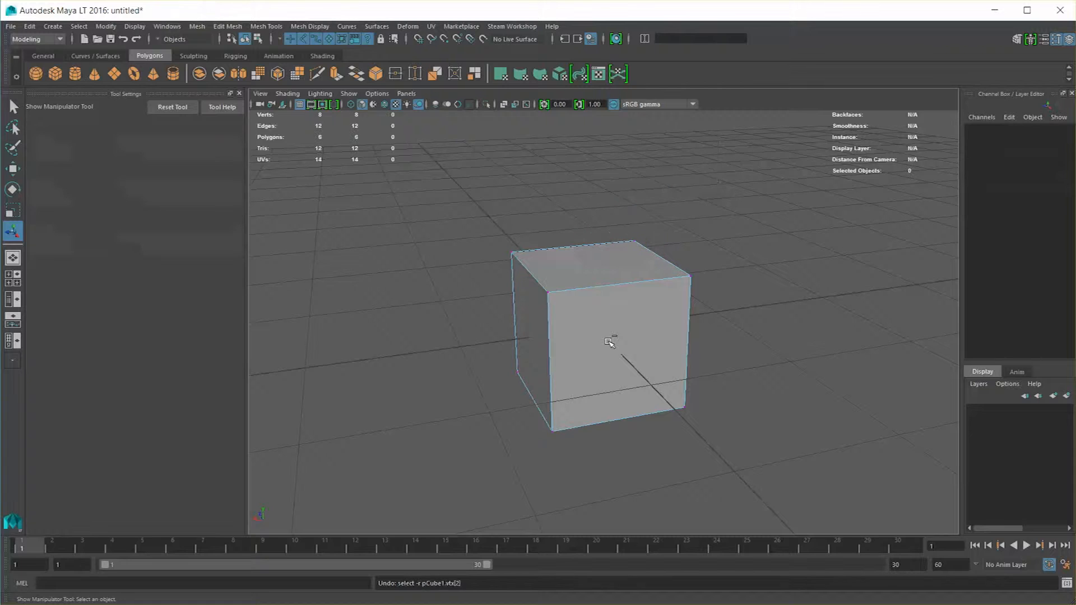
# Return to the Select tool and select the three cube edges that meet at one top corner
pyautogui.press('q')
pyautogui.click(547, 291)
pyautogui.keyDown('alt'); pyautogui.moveTo(476, 355); pyautogui.dragTo(545, 352); pyautogui.keyUp('alt')
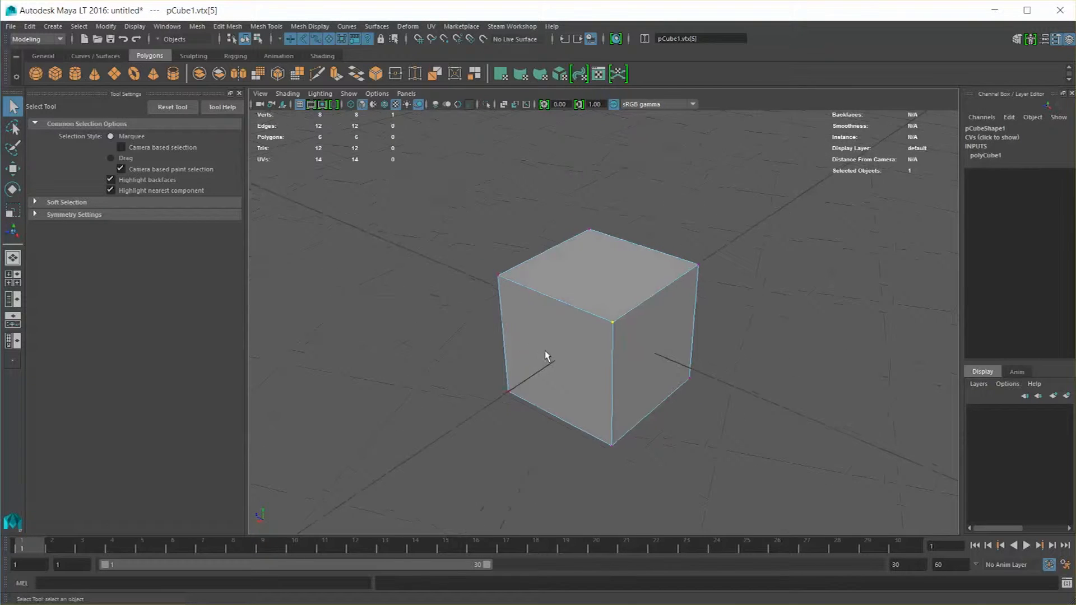
pyautogui.scroll(2, 554, 349)
pyautogui.moveTo(581, 329); pyautogui.dragTo(580, 303, button='right')
pyautogui.click(556, 299)
pyautogui.keyDown('shift'); pyautogui.click(644, 304); pyautogui.keyUp('shift')
pyautogui.keyDown('shift'); pyautogui.click(618, 377); pyautogui.keyUp('shift')
pyautogui.keyDown('alt'); pyautogui.moveTo(572, 368); pyautogui.dragTo(529, 362); pyautogui.keyUp('alt')
# Extrude the three selected edges outward with a local Z translation of about 0.944
pyautogui.keyDown('shift'); pyautogui.moveTo(591, 282); pyautogui.dragTo(587, 322, button='right'); pyautogui.keyUp('shift')
pyautogui.moveTo(650, 250); pyautogui.dragTo(765, 140)
pyautogui.scroll(-4, 693, 322)
pyautogui.keyDown('alt'); pyautogui.moveTo(691, 323); pyautogui.dragTo(632, 278); pyautogui.keyUp('alt')
pyautogui.keyDown('alt'); pyautogui.moveTo(551, 286); pyautogui.dragTo(602, 238); pyautogui.keyUp('alt')
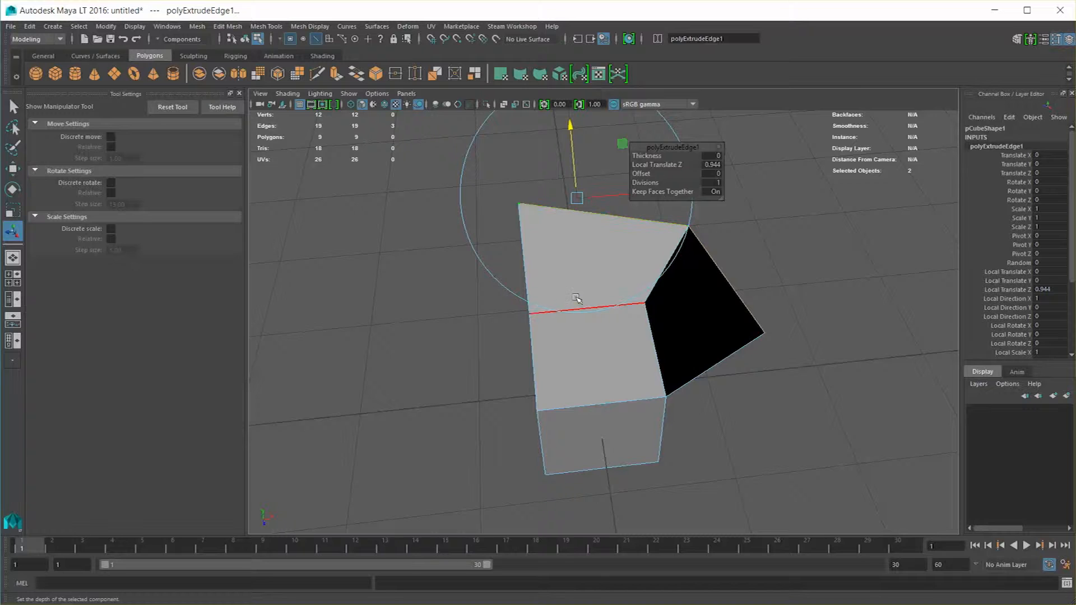
pyautogui.keyDown('alt'); pyautogui.moveTo(592, 283); pyautogui.dragTo(515, 308); pyautogui.keyUp('alt')
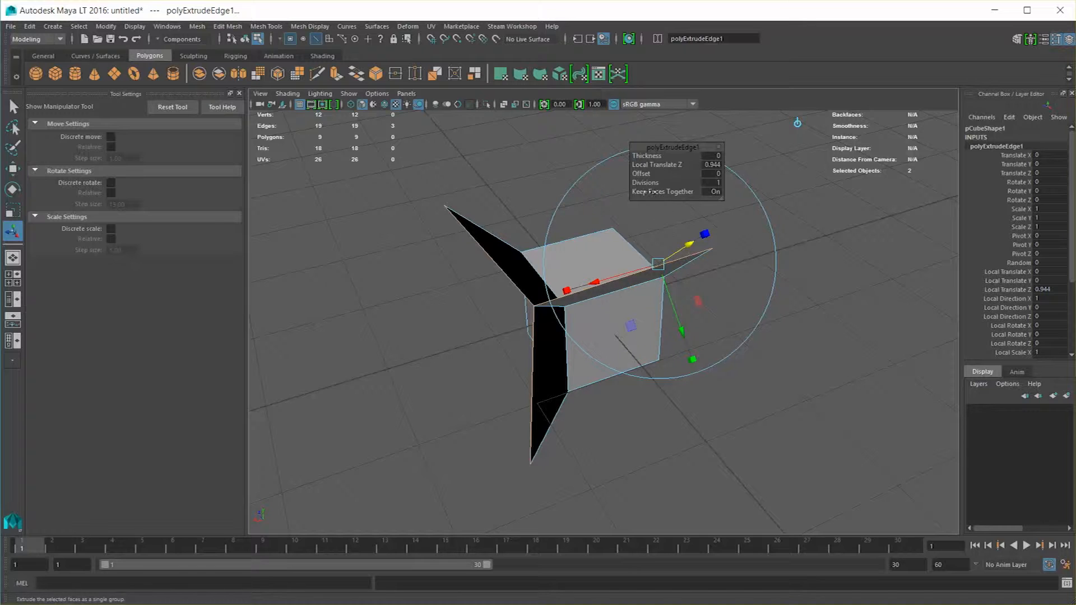
# Set the edge extrusion's Thickness to 0.7, Offset to 0.5 and Divisions to 3, and turn Keep Faces Together off
pyautogui.moveTo(667, 147); pyautogui.dragTo(633, 150)
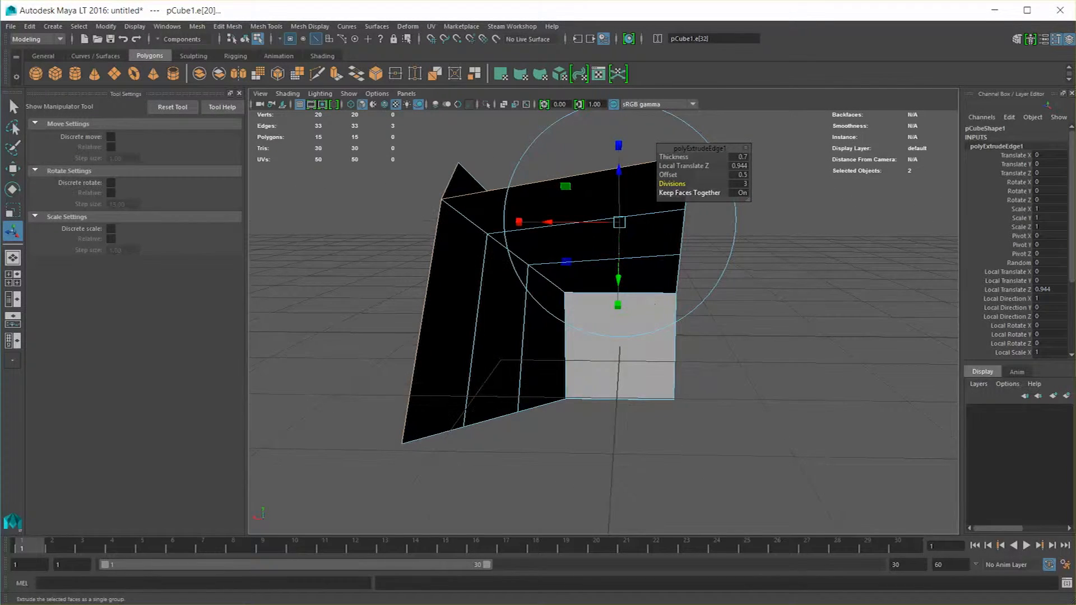
pyautogui.moveTo(749, 198)
pyautogui.mouseDown()
pyautogui.moveTo(666, 193)
pyautogui.moveTo(742, 193)
pyautogui.mouseUp()
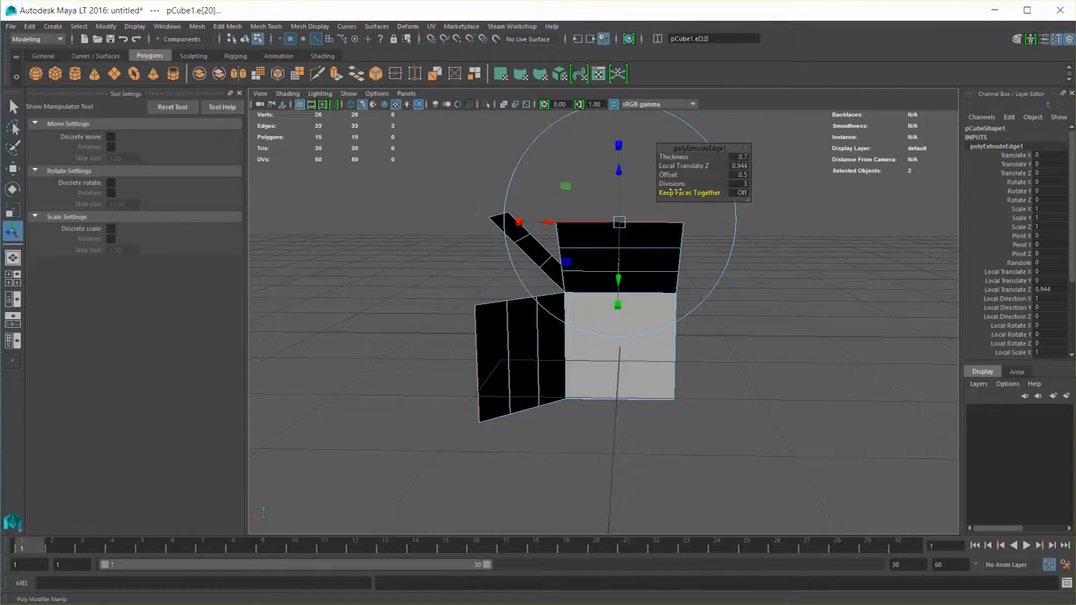
pyautogui.keyDown('alt'); pyautogui.moveTo(715, 295); pyautogui.dragTo(656, 274); pyautogui.keyUp('alt')
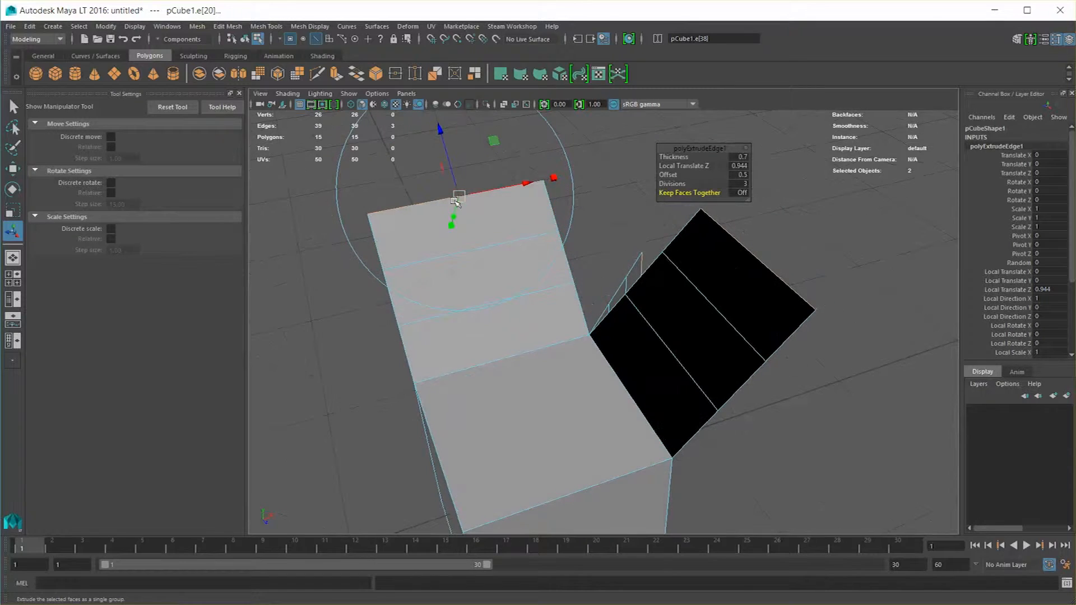
# Vary the extruded edges' local Z translation in and out, ending at about 1.011
pyautogui.keyDown('alt'); pyautogui.moveTo(615, 235); pyautogui.dragTo(461, 271); pyautogui.keyUp('alt')
pyautogui.keyDown('alt'); pyautogui.moveTo(447, 328); pyautogui.dragTo(599, 334); pyautogui.keyUp('alt')
pyautogui.keyDown('alt'); pyautogui.moveTo(598, 334); pyautogui.dragTo(540, 321, button='middle'); pyautogui.keyUp('alt')
pyautogui.keyDown('alt'); pyautogui.moveTo(540, 321); pyautogui.dragTo(582, 327); pyautogui.keyUp('alt')
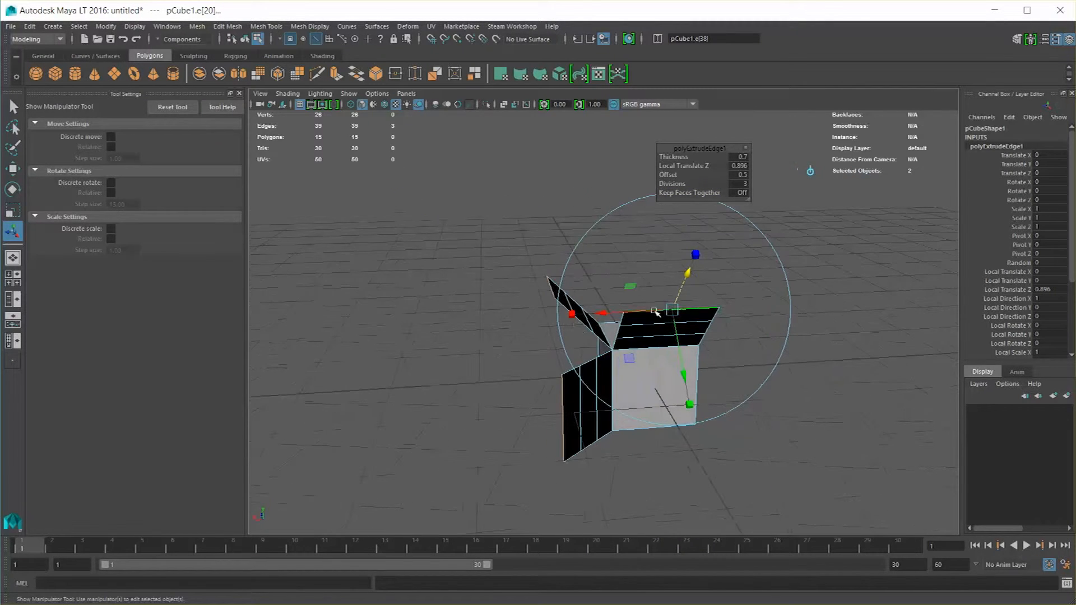
pyautogui.moveTo(689, 270); pyautogui.dragTo(698, 238)
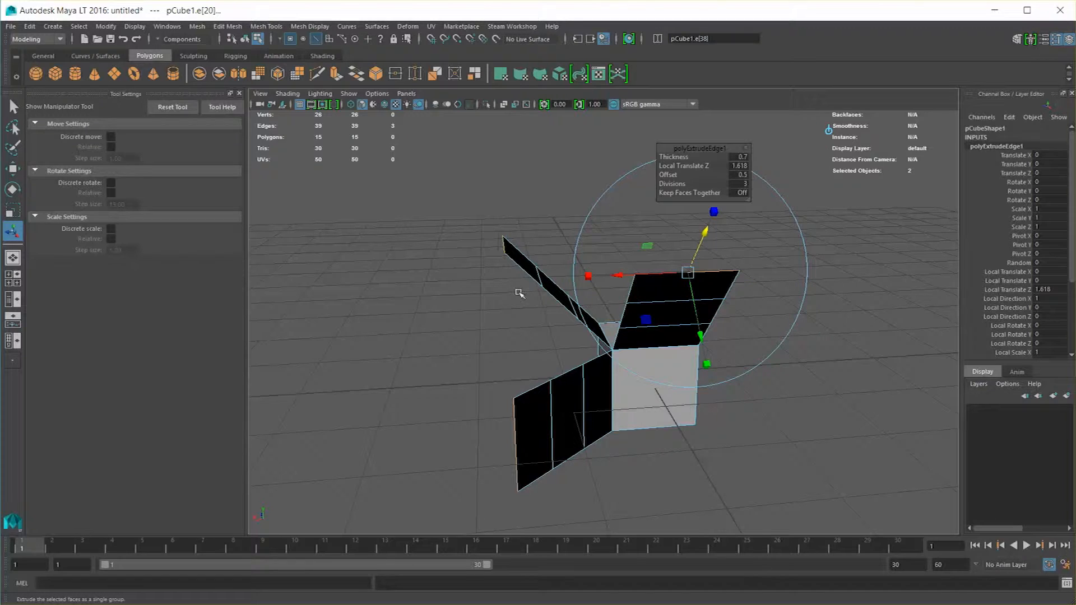
pyautogui.keyDown('alt'); pyautogui.moveTo(533, 271); pyautogui.dragTo(545, 312); pyautogui.keyUp('alt')
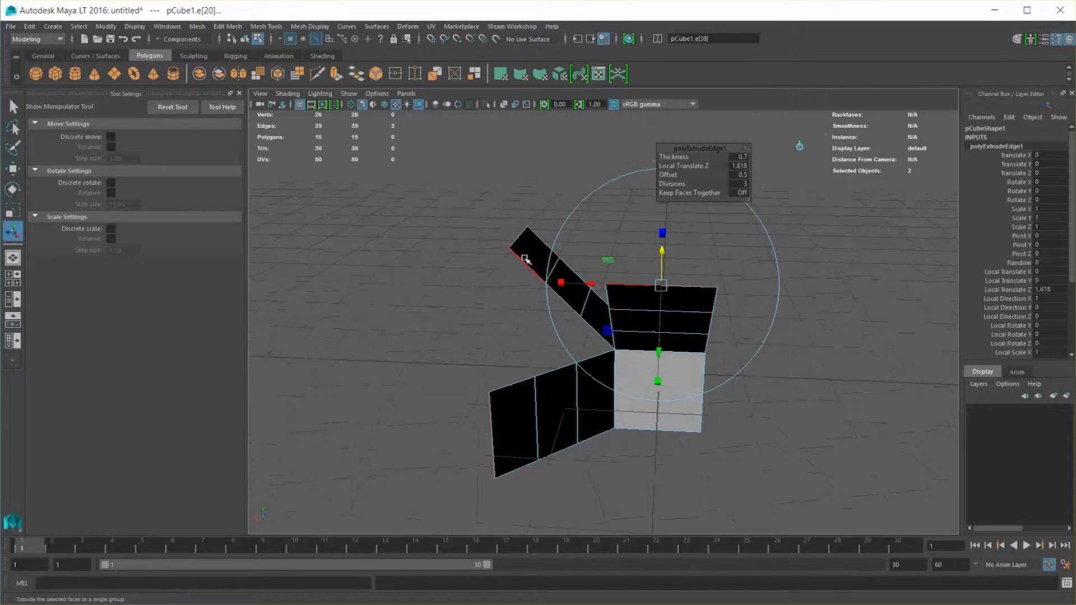
pyautogui.moveTo(660, 258); pyautogui.dragTo(666, 281)
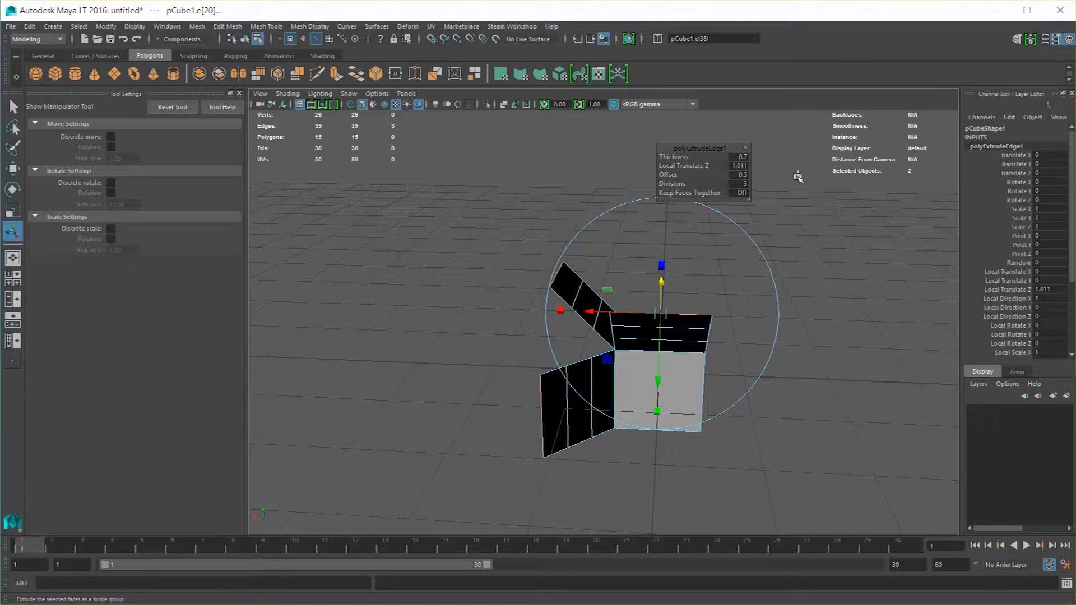
# Switch the extrusion manipulator to world axes and move the extruded edges up about 0.661 in Y
pyautogui.keyDown('alt'); pyautogui.moveTo(800, 176); pyautogui.dragTo(733, 269); pyautogui.keyUp('alt')
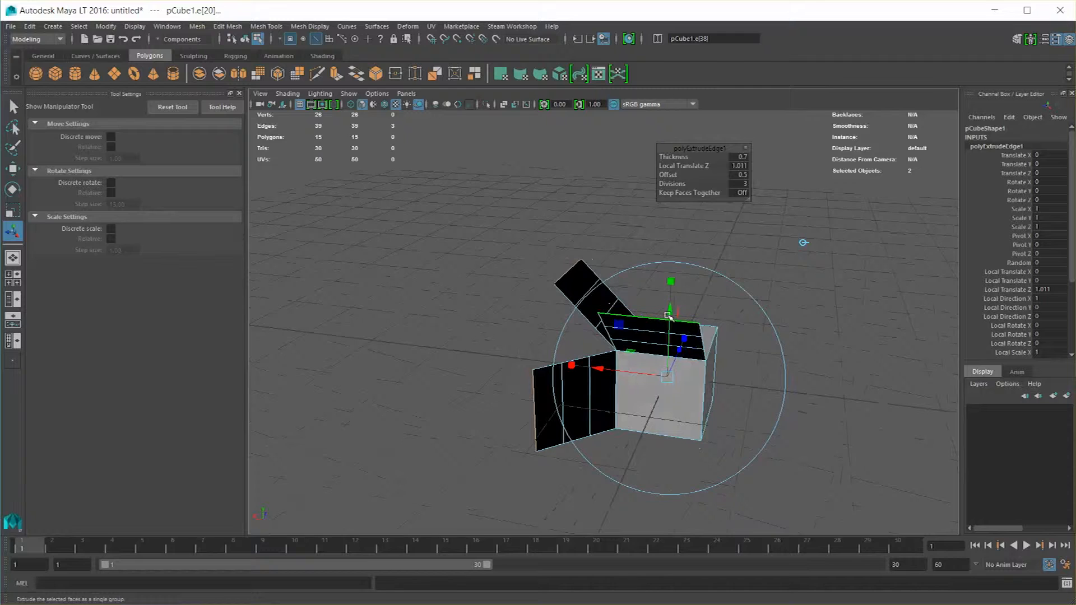
pyautogui.moveTo(669, 311); pyautogui.dragTo(673, 269)
pyautogui.moveTo(601, 319); pyautogui.dragTo(664, 331)
pyautogui.hotkey('ctrl', 'z')
# Switch the manipulator back to local axes and shift the extruded edges about 0.219 along local X
pyautogui.click(783, 170)
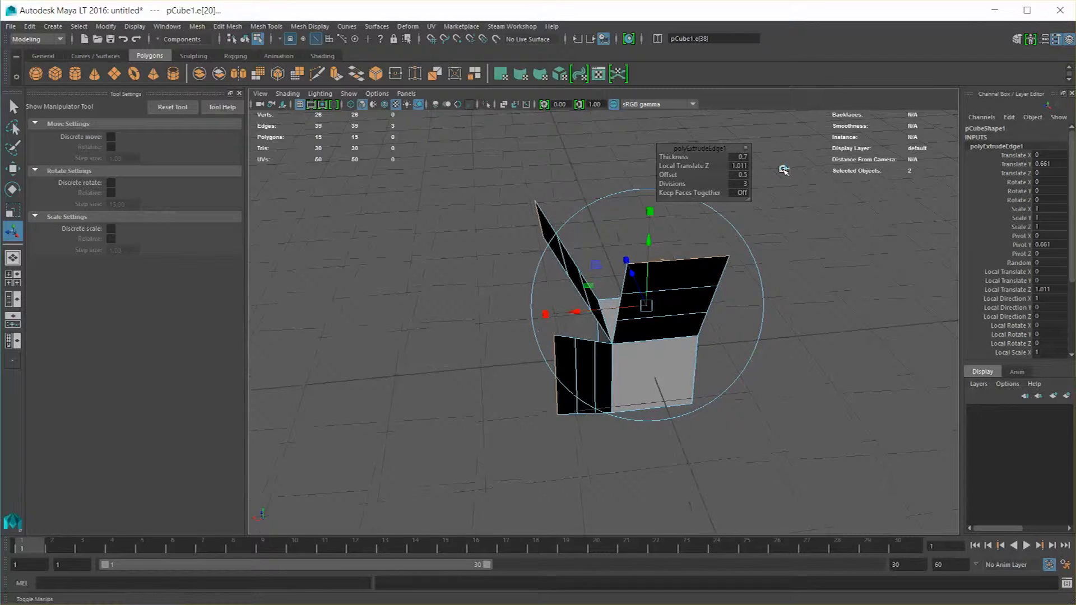
pyautogui.keyDown('alt'); pyautogui.moveTo(627, 266); pyautogui.dragTo(682, 247); pyautogui.keyUp('alt')
pyautogui.keyDown('alt'); pyautogui.moveTo(682, 247); pyautogui.dragTo(675, 311, button='middle'); pyautogui.keyUp('alt')
pyautogui.scroll(-1, 675, 311)
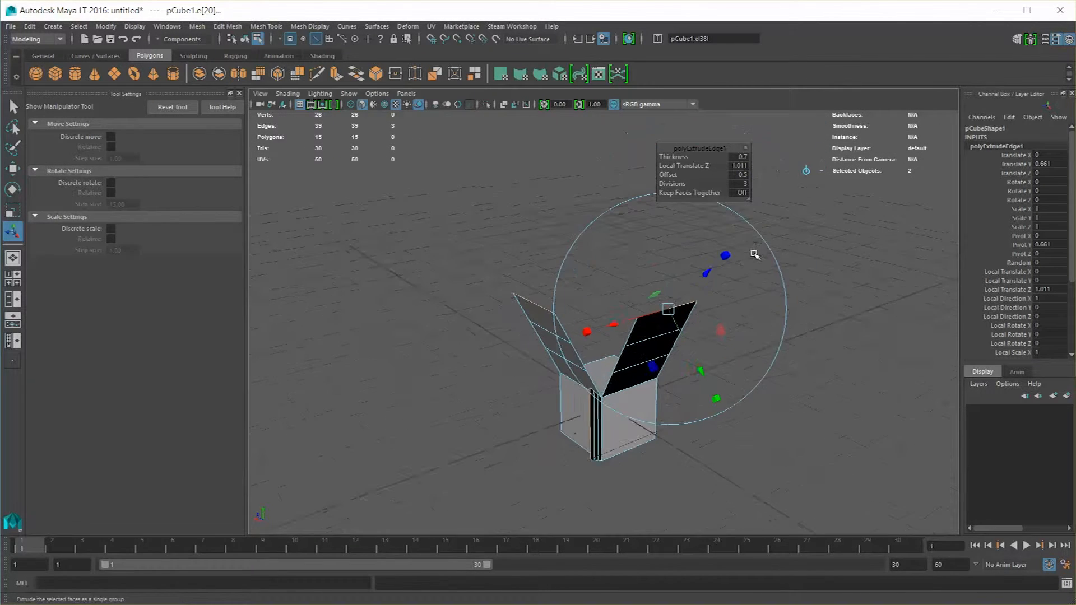
pyautogui.keyDown('alt'); pyautogui.moveTo(755, 255); pyautogui.dragTo(700, 274); pyautogui.keyUp('alt')
pyautogui.keyDown('alt'); pyautogui.moveTo(606, 329); pyautogui.dragTo(565, 320); pyautogui.keyUp('alt')
pyautogui.keyDown('alt'); pyautogui.moveTo(541, 343); pyautogui.dragTo(589, 356); pyautogui.keyUp('alt')
pyautogui.moveTo(619, 324); pyautogui.dragTo(586, 334)
pyautogui.keyDown('alt'); pyautogui.moveTo(754, 346); pyautogui.dragTo(694, 212); pyautogui.keyUp('alt')
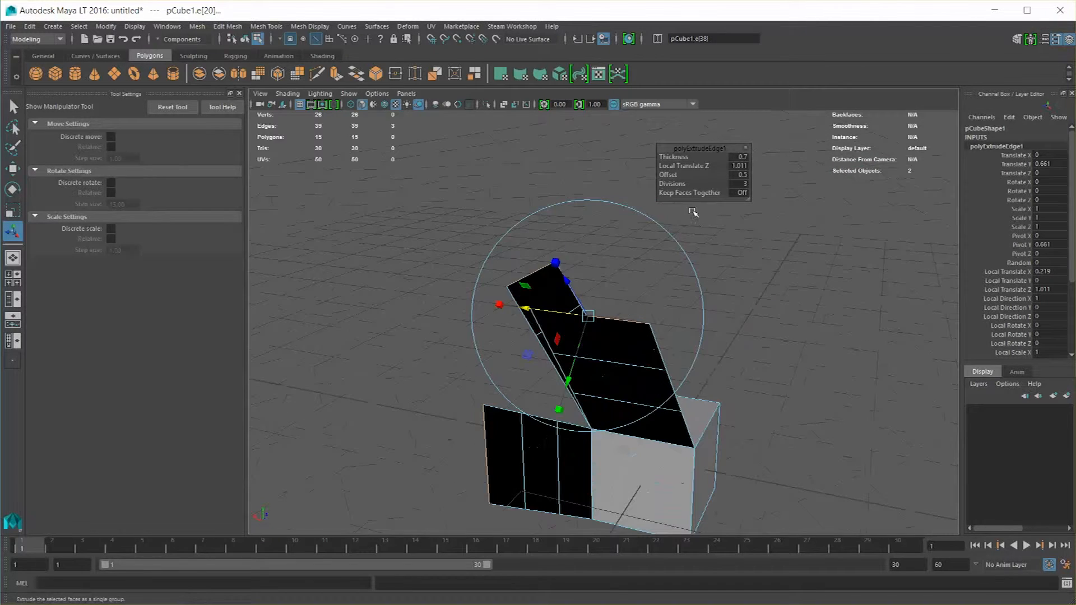
# Undo the edge extrusion's parameter changes and translations until the flaps are gone from the cube
pyautogui.hotkey('ctrl', 'z')
pyautogui.hotkey('ctrl', 'z')
pyautogui.hotkey('ctrl', 'z')
pyautogui.hotkey('ctrl', 'z')
pyautogui.hotkey('ctrl', 'z')
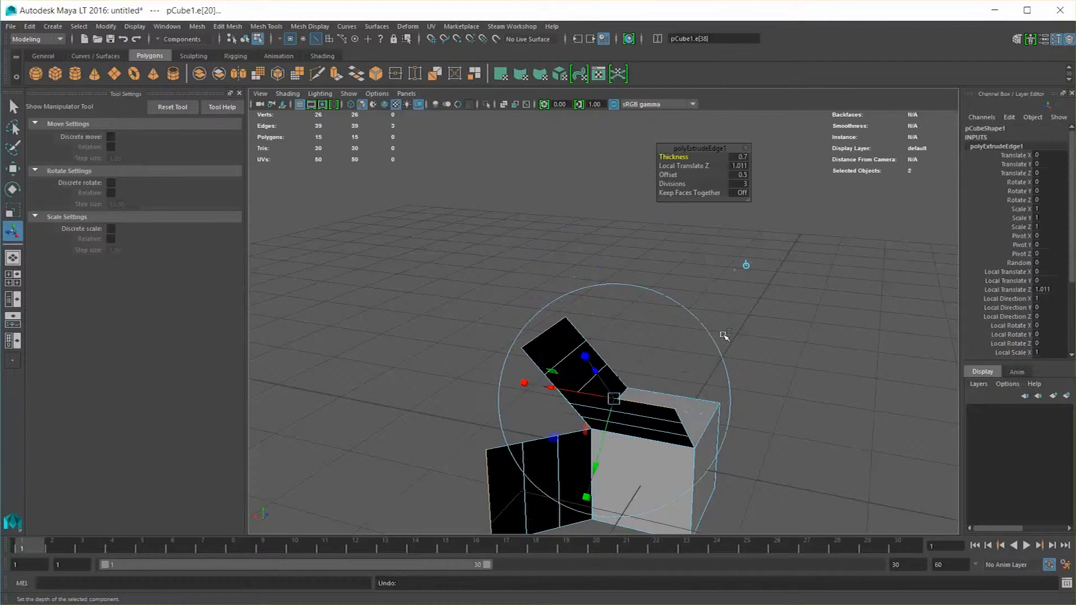
pyautogui.hotkey('ctrl', 'z')
pyautogui.hotkey('ctrl', 'z')
pyautogui.hotkey('ctrl', 'z')
pyautogui.hotkey('ctrl', 'z')
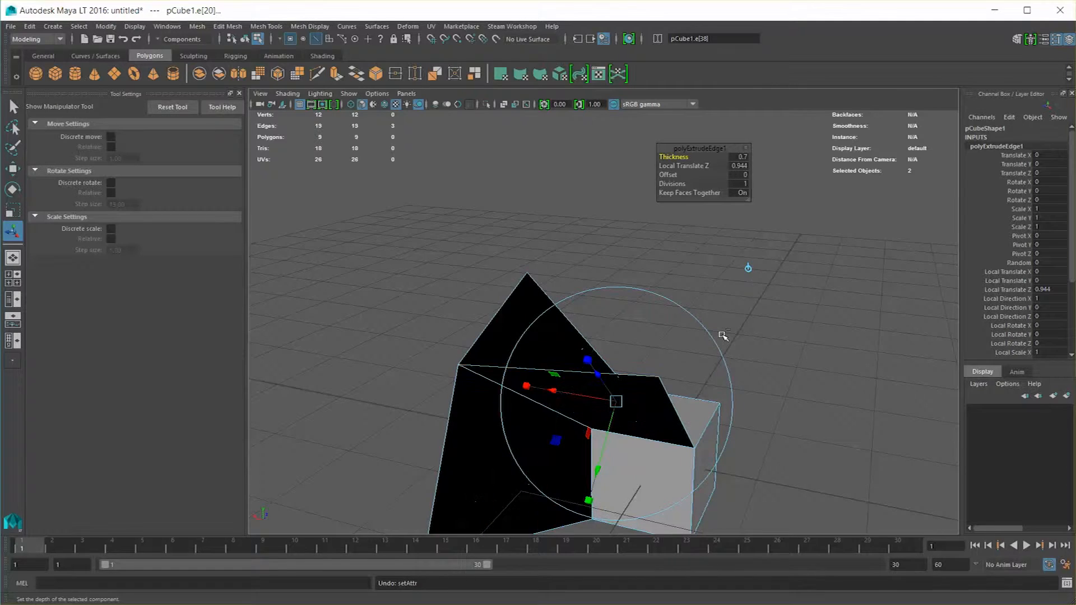
pyautogui.hotkey('ctrl', 'z')
pyautogui.hotkey('ctrl', 'z')
pyautogui.hotkey('ctrl', 'z')
# Select the cube's top face and extrude it upward with a local Z translation of about 0.949
pyautogui.moveTo(611, 286); pyautogui.dragTo(617, 287, button='right')
pyautogui.click(623, 319)
pyautogui.keyDown('alt'); pyautogui.moveTo(623, 319); pyautogui.dragTo(610, 255); pyautogui.keyUp('alt')
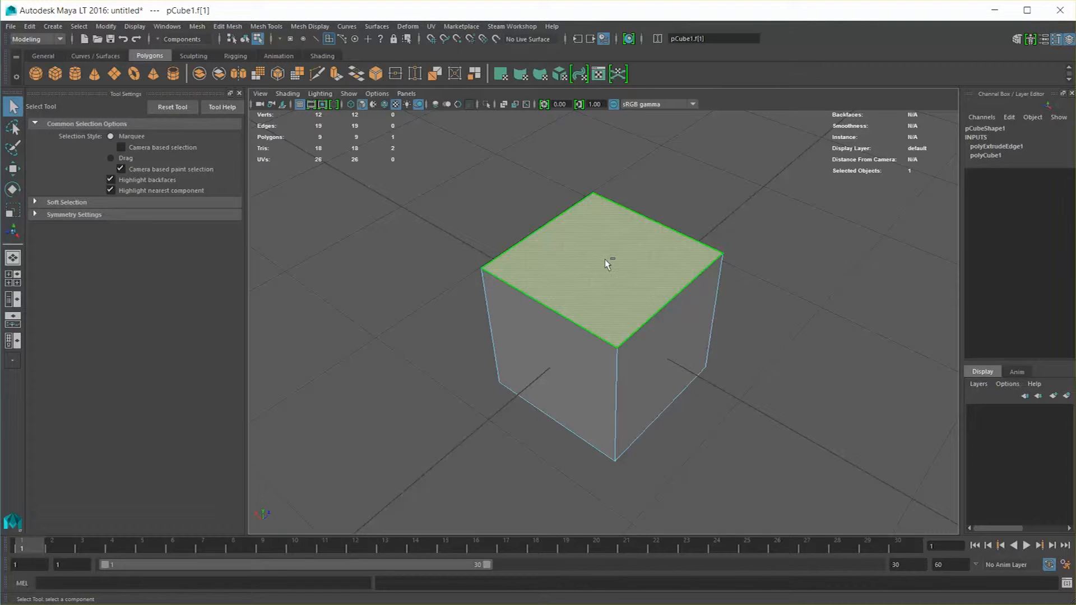
pyautogui.click(606, 259)
pyautogui.hotkey('ctrl', 'e')
pyautogui.keyDown('alt'); pyautogui.moveTo(607, 256); pyautogui.dragTo(629, 124); pyautogui.keyUp('alt')
pyautogui.keyDown('alt'); pyautogui.moveTo(622, 188); pyautogui.dragTo(603, 245, button='middle'); pyautogui.keyUp('alt')
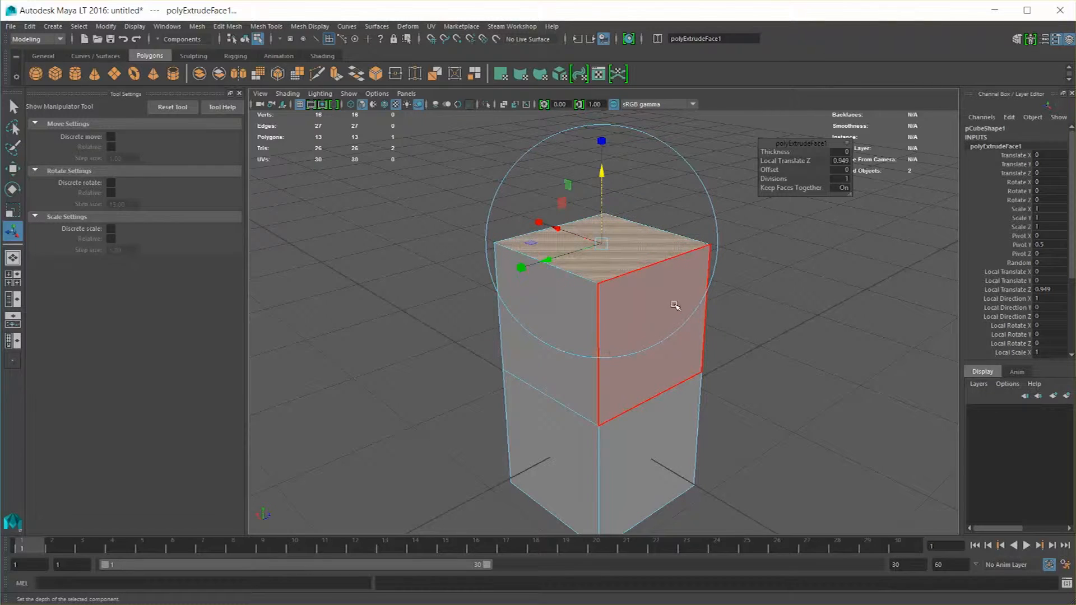
# Set the top-face extrusion's thickness to 0.8 and its divisions to 4
pyautogui.keyDown('alt'); pyautogui.moveTo(456, 329); pyautogui.dragTo(626, 353); pyautogui.keyUp('alt')
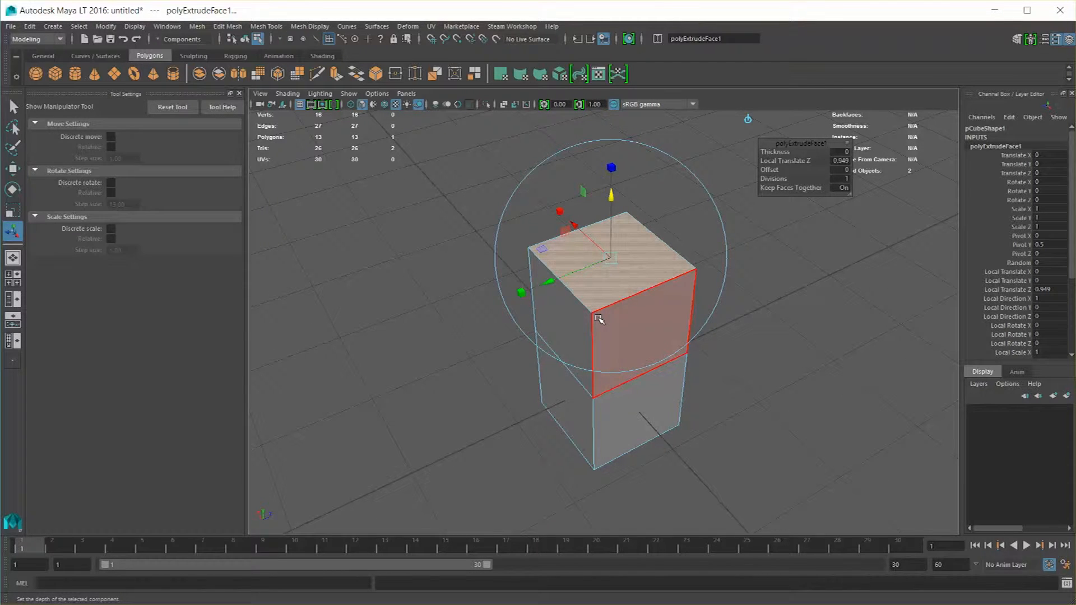
pyautogui.keyDown('alt'); pyautogui.moveTo(599, 319); pyautogui.dragTo(606, 265); pyautogui.keyUp('alt')
pyautogui.moveTo(771, 153); pyautogui.dragTo(783, 188)
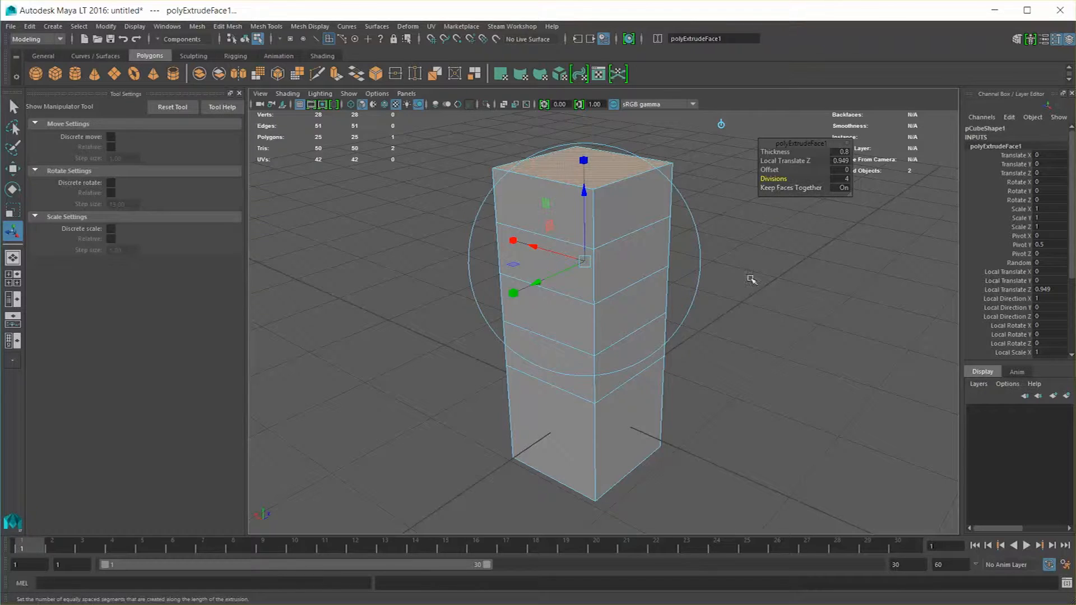
pyautogui.keyDown('alt'); pyautogui.moveTo(752, 278); pyautogui.dragTo(637, 283); pyautogui.keyUp('alt')
# Undo the top-face extrusion and delete the cube from the scene
pyautogui.hotkey('ctrl', 'z')
pyautogui.hotkey('ctrl', 'z')
pyautogui.hotkey('ctrl', 'z')
pyautogui.hotkey('ctrl', 'z')
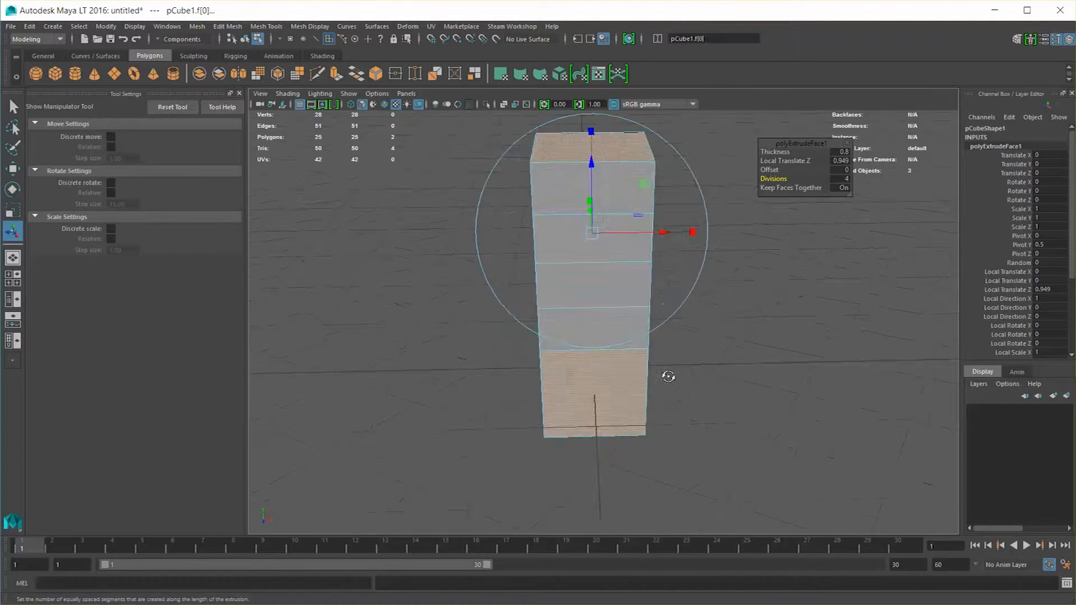
pyautogui.hotkey('ctrl', 'z')
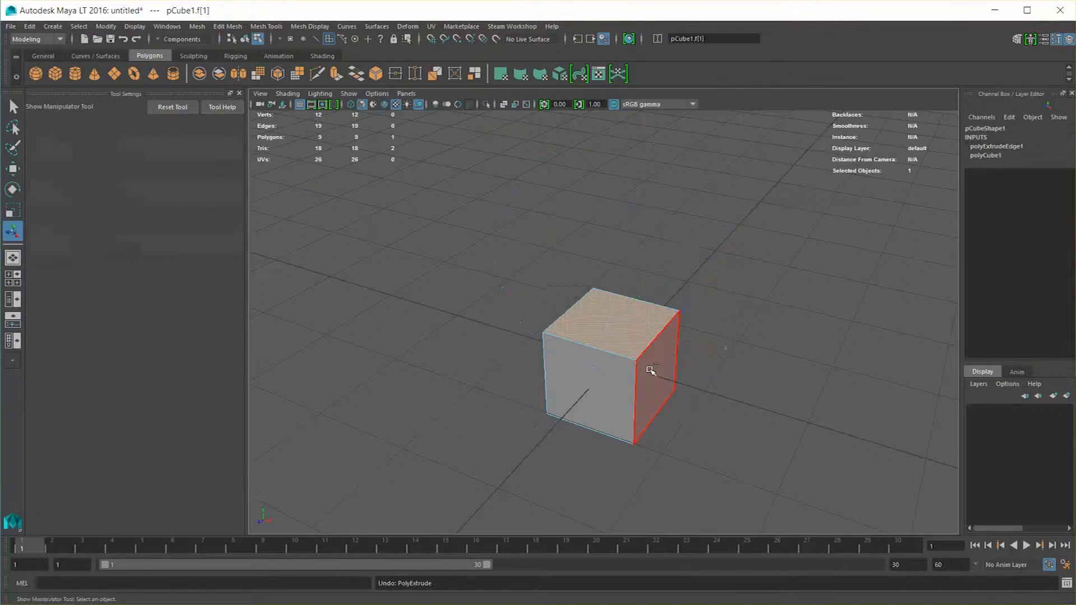
pyautogui.press('q')
pyautogui.scroll(2, 586, 359)
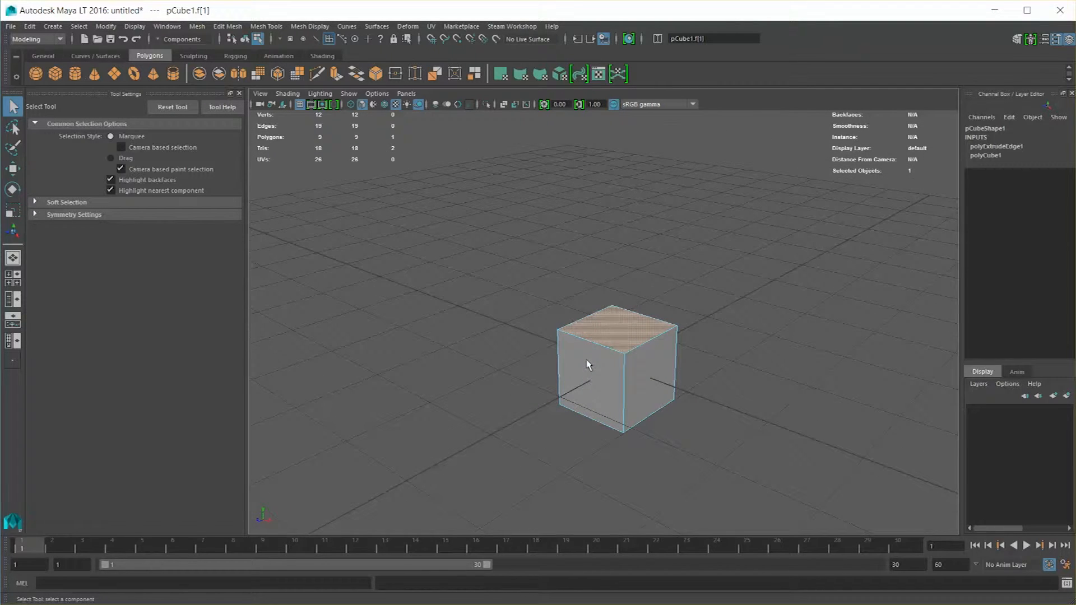
pyautogui.press('F8')
pyautogui.press('Delete')
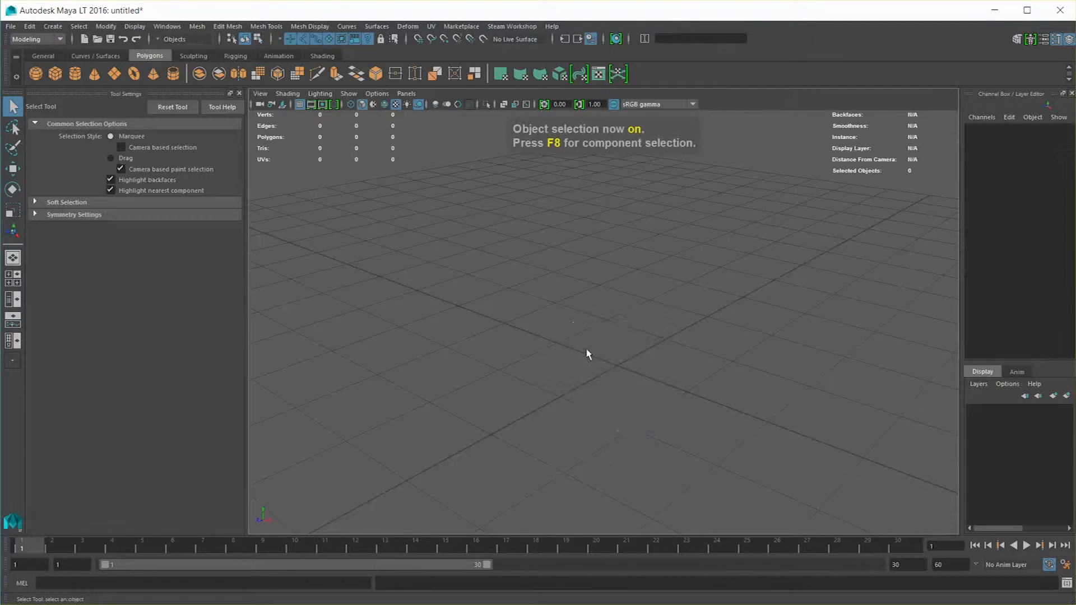
# Create a polygon sphere and select all of its faces
pyautogui.click(36, 73)
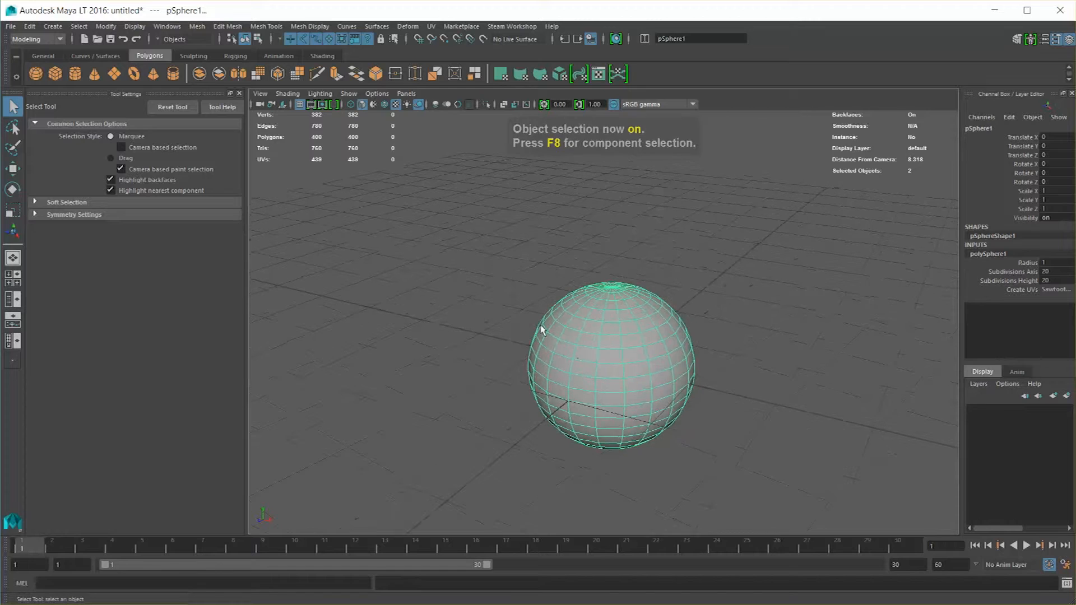
pyautogui.rightClick(616, 320)
pyautogui.moveTo(618, 334); pyautogui.dragTo(617, 347, button='right')
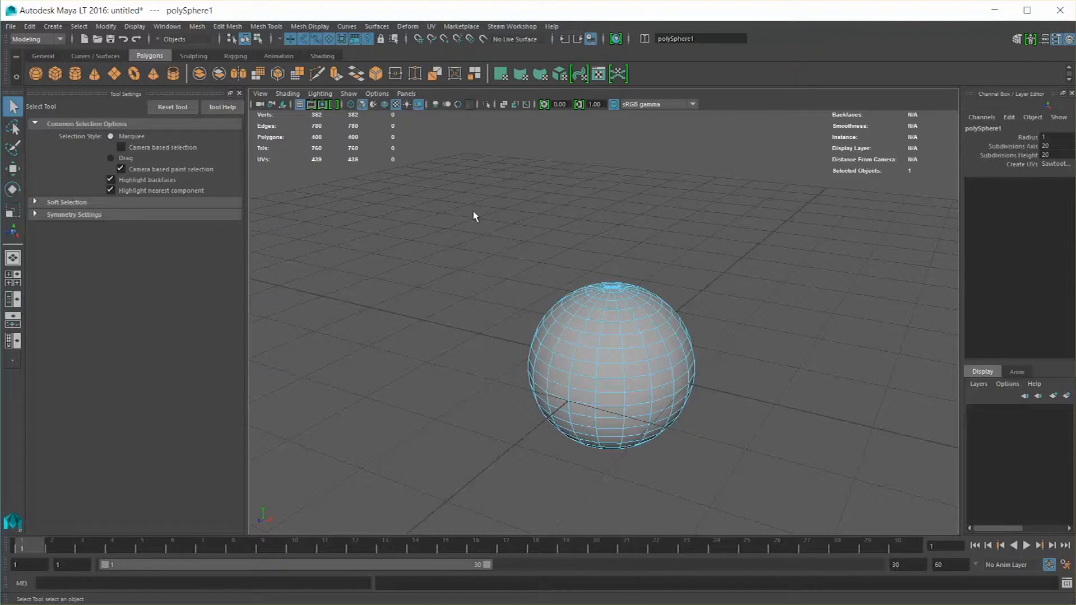
pyautogui.moveTo(469, 205); pyautogui.dragTo(803, 498)
pyautogui.keyDown('alt'); pyautogui.moveTo(546, 402); pyautogui.dragTo(586, 407); pyautogui.keyUp('alt')
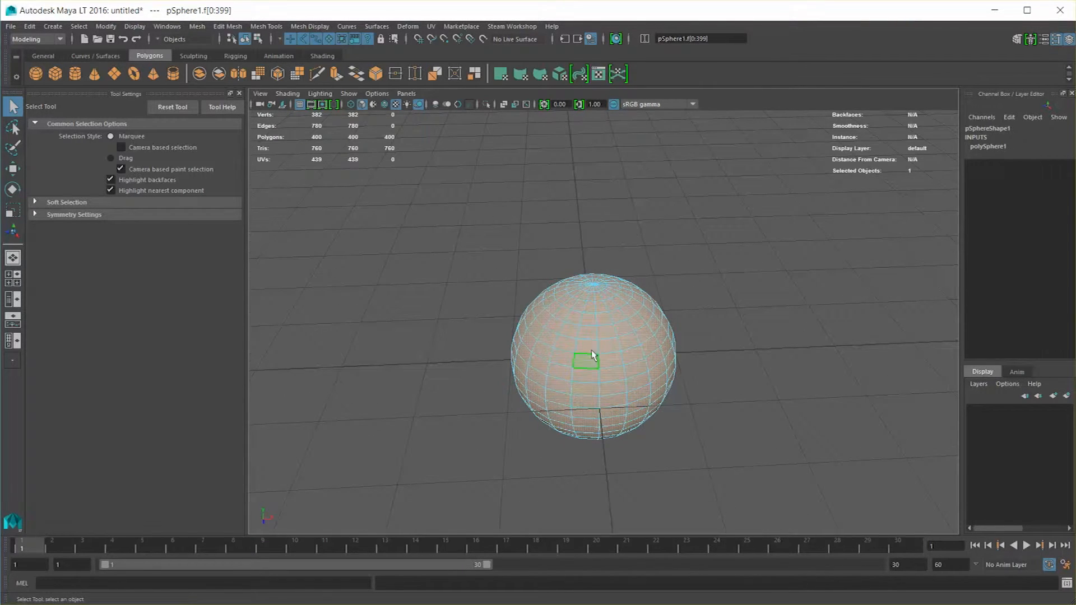
# Extrude all the sphere's faces outward with a Local Translate Z of about 0.755
pyautogui.hotkey('ctrl', 'e')
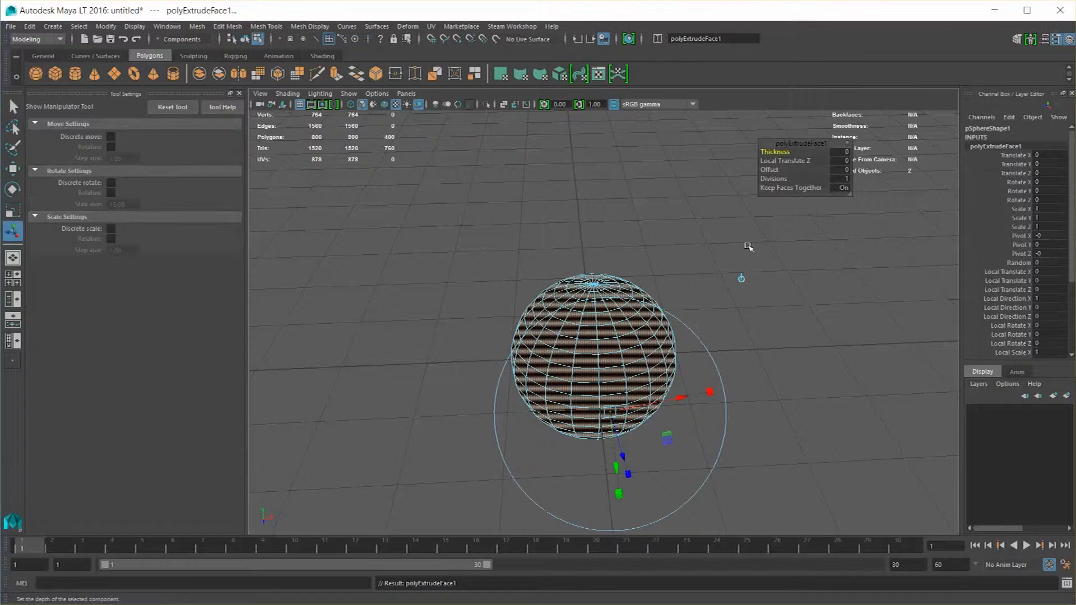
pyautogui.keyDown('alt'); pyautogui.moveTo(734, 257); pyautogui.dragTo(702, 293); pyautogui.keyUp('alt')
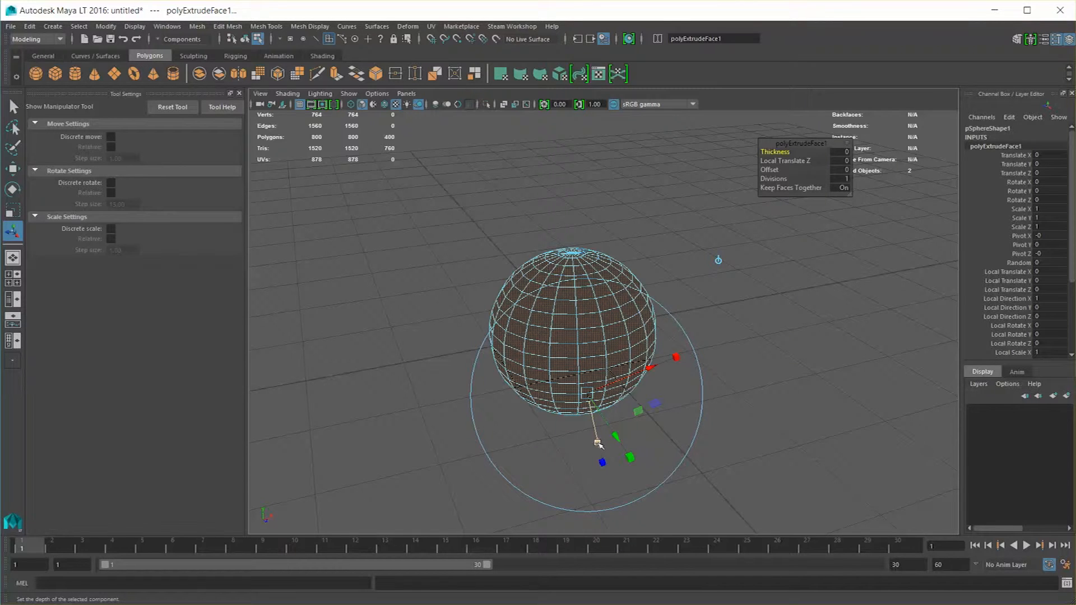
pyautogui.keyDown('alt'); pyautogui.moveTo(599, 441); pyautogui.dragTo(494, 360); pyautogui.keyUp('alt')
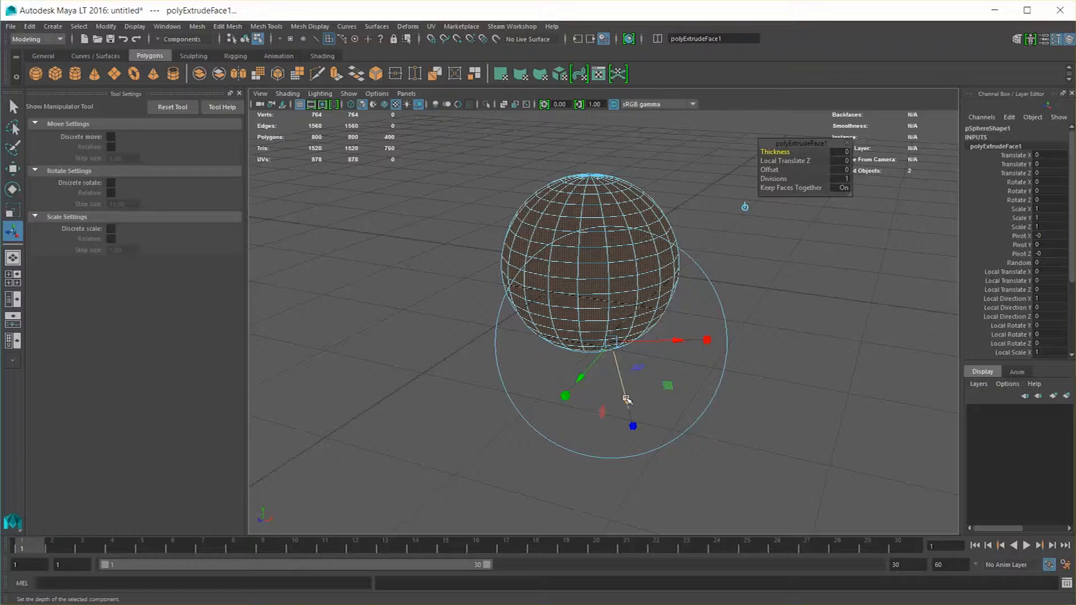
pyautogui.moveTo(627, 403); pyautogui.dragTo(661, 439)
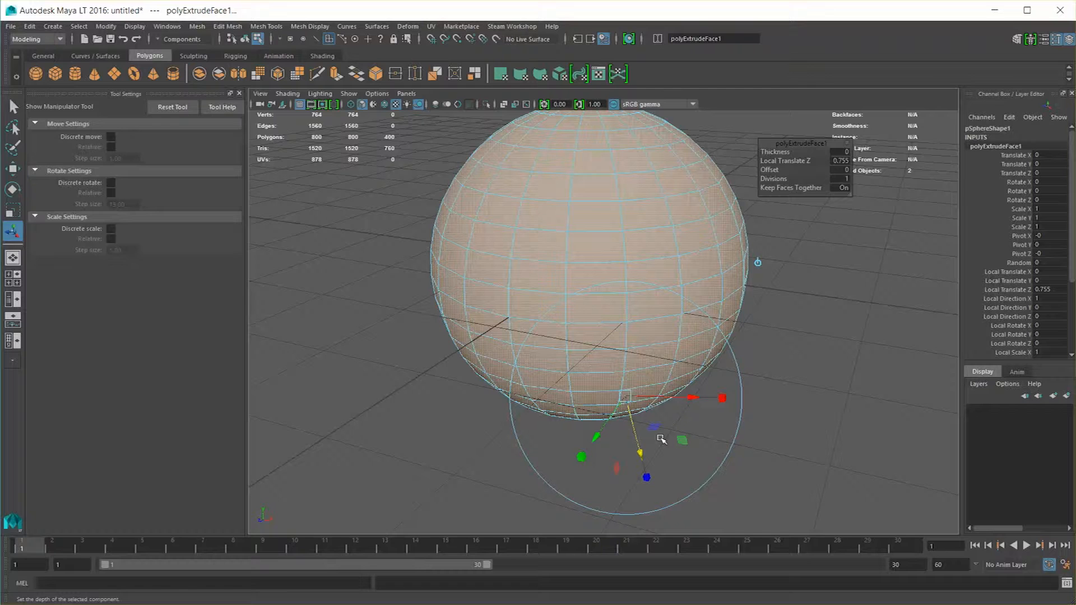
# Turn off Keep Faces Together for the sphere's extrusion so every face extrudes separately
pyautogui.scroll(4, 682, 323)
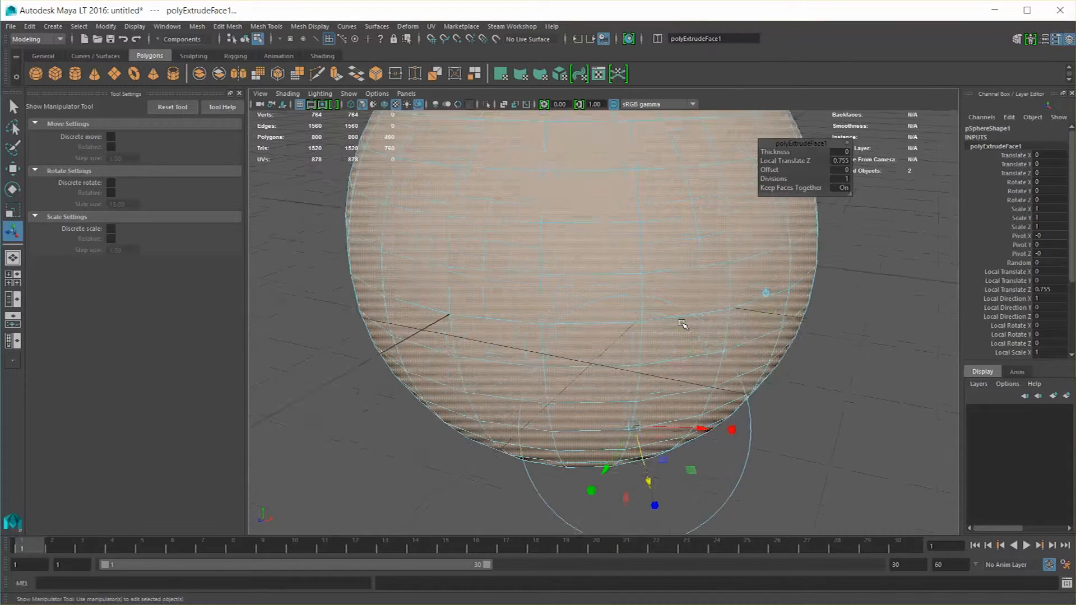
pyautogui.scroll(-8, 681, 323)
pyautogui.keyDown('alt'); pyautogui.moveTo(653, 368); pyautogui.dragTo(671, 372); pyautogui.keyUp('alt')
pyautogui.click(631, 419)
pyautogui.hotkey('ctrl', 'z')
pyautogui.keyDown('alt'); pyautogui.moveTo(844, 221); pyautogui.dragTo(821, 220); pyautogui.keyUp('alt')
pyautogui.click(838, 188)
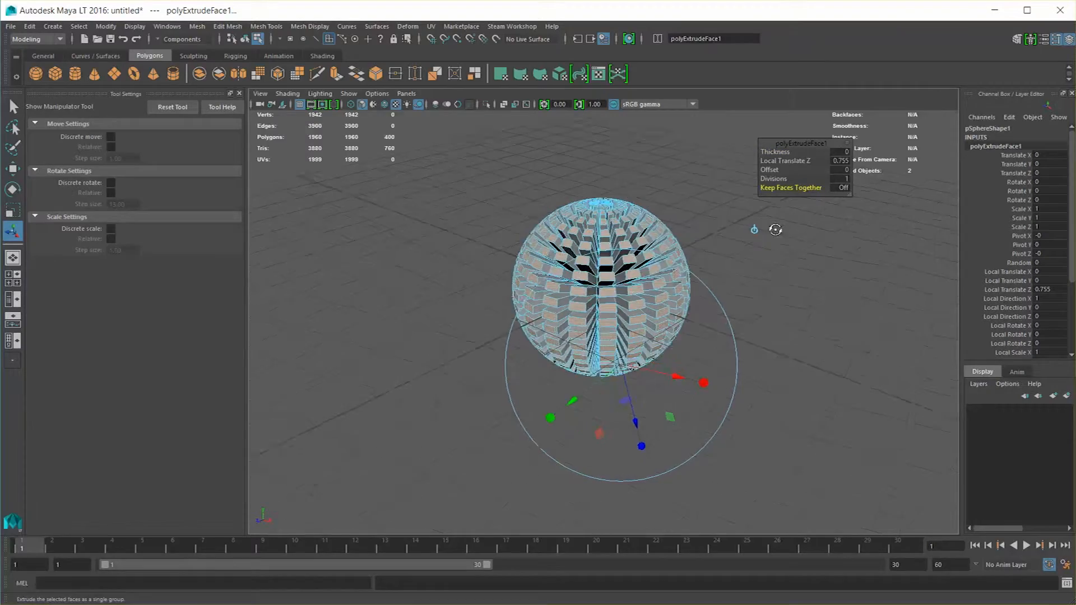
# Push the separately extruded sphere faces farther out to a Local Translate Z of about 1.079
pyautogui.scroll(3, 787, 261)
pyautogui.keyDown('alt'); pyautogui.moveTo(787, 261); pyautogui.dragTo(785, 298, button='middle'); pyautogui.keyUp('alt')
pyautogui.scroll(-4, 785, 297)
pyautogui.keyDown('alt'); pyautogui.moveTo(783, 306); pyautogui.dragTo(611, 270); pyautogui.keyUp('alt')
pyautogui.scroll(6, 720, 325)
pyautogui.scroll(-2, 721, 324)
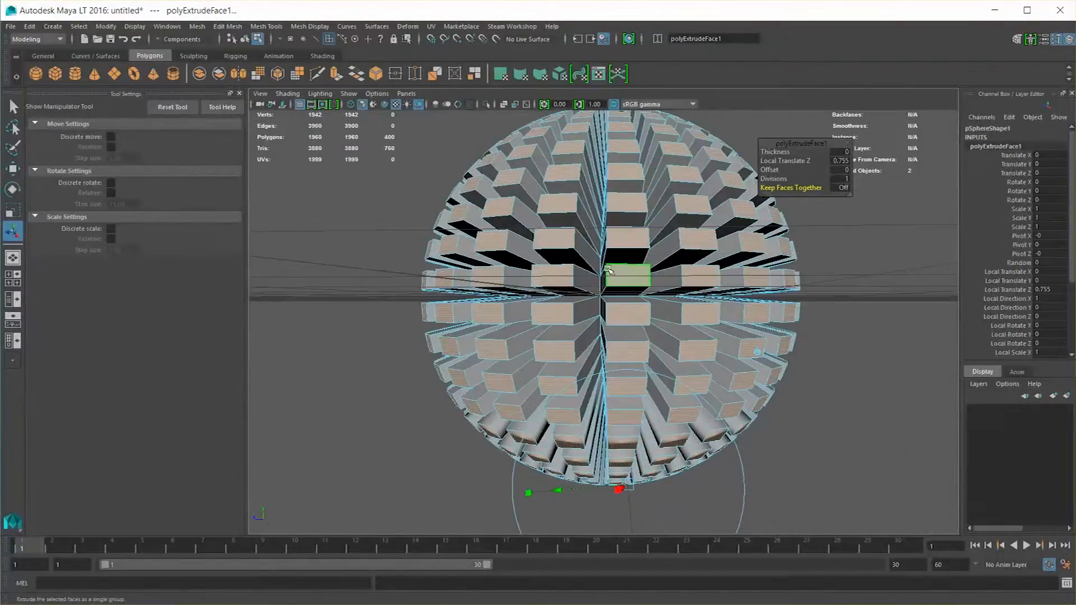
pyautogui.scroll(-5, 647, 307)
pyautogui.moveTo(632, 442); pyautogui.dragTo(650, 562)
pyautogui.scroll(-4, 632, 442)
pyautogui.keyDown('alt'); pyautogui.moveTo(648, 402); pyautogui.dragTo(657, 416); pyautogui.keyUp('alt')
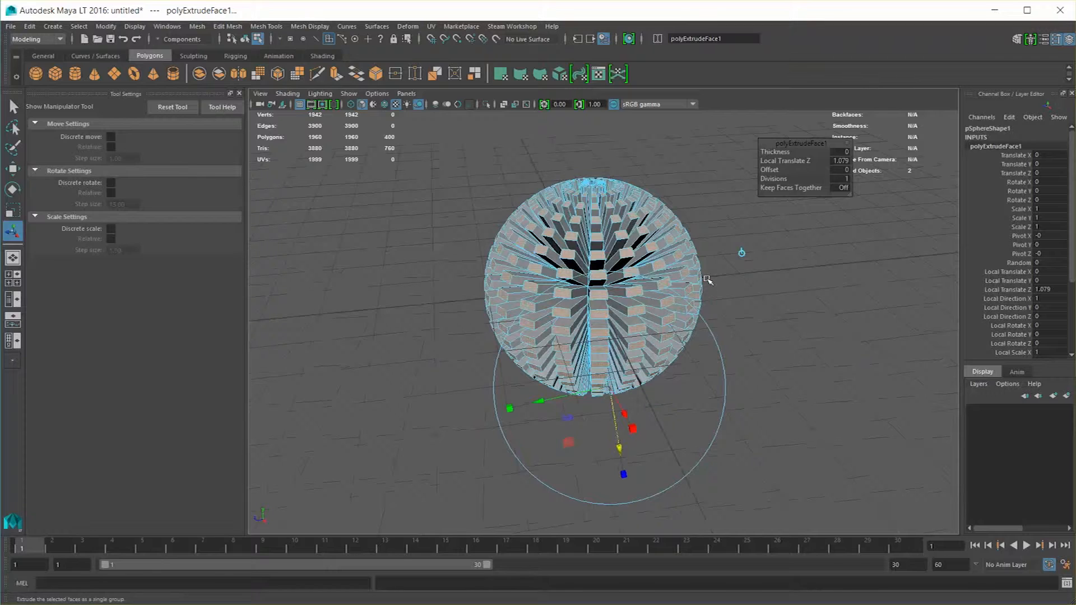
# Switch the manipulator to world axes and try moving the faces about 0.892 in Z and scaling them uniformly to about 0.483
pyautogui.click(739, 254)
pyautogui.hotkey('ctrl', 'z')
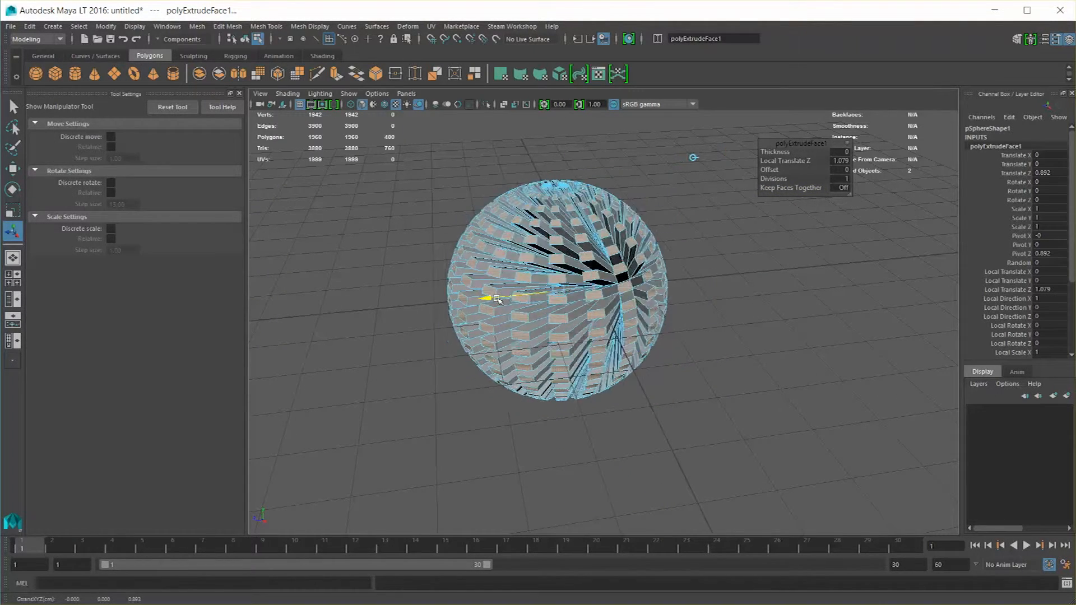
pyautogui.moveTo(507, 298); pyautogui.dragTo(529, 296)
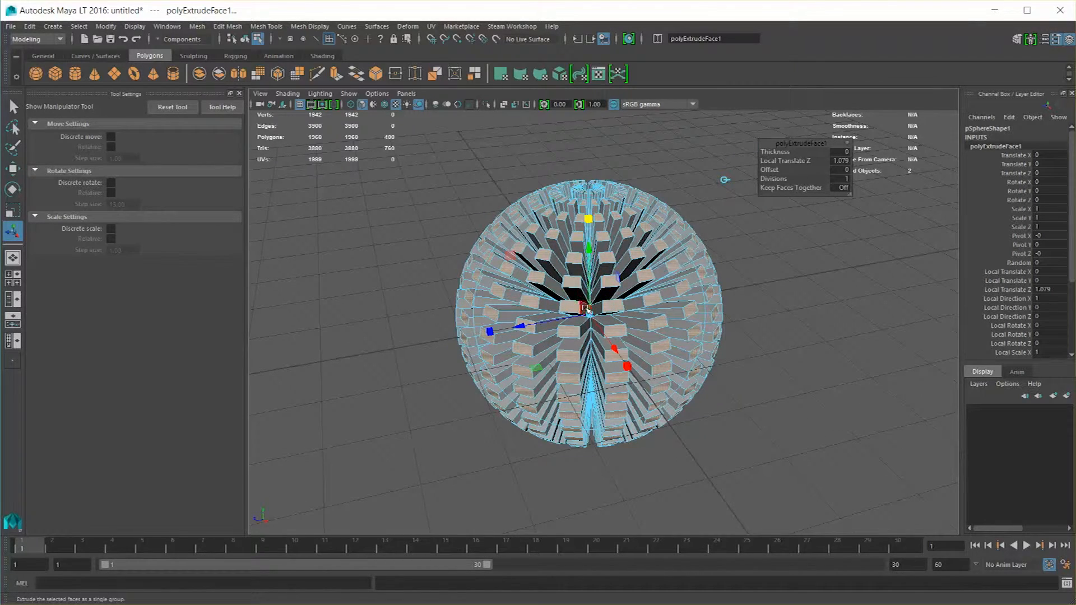
pyautogui.moveTo(588, 315); pyautogui.dragTo(566, 325)
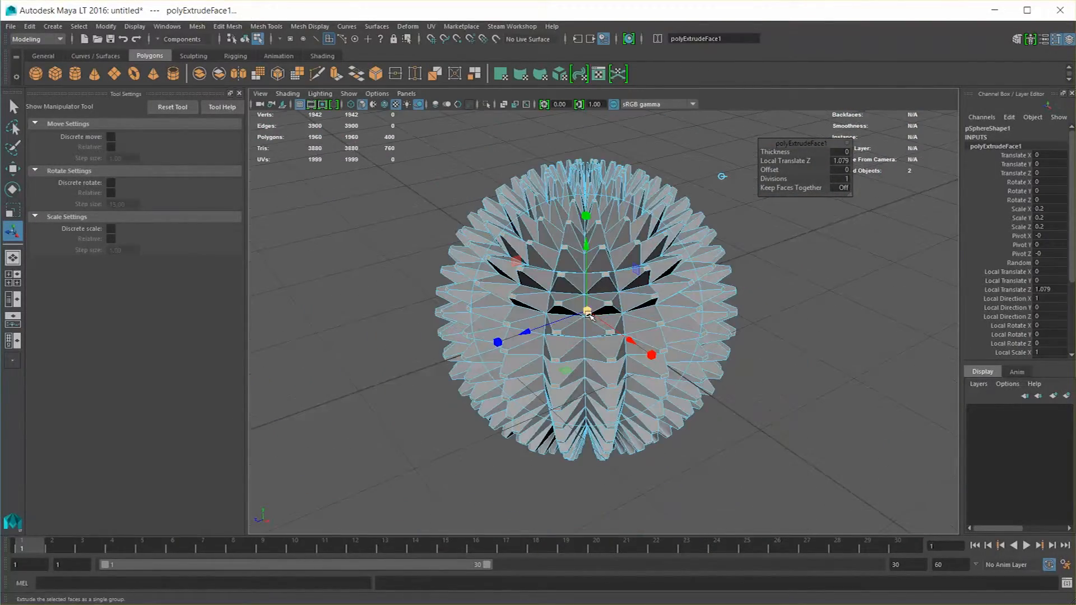
# Scale each extruded face down locally into tapered spikes and return to object selection
pyautogui.moveTo(589, 313); pyautogui.dragTo(596, 342)
pyautogui.press('F8')
pyautogui.press('q')
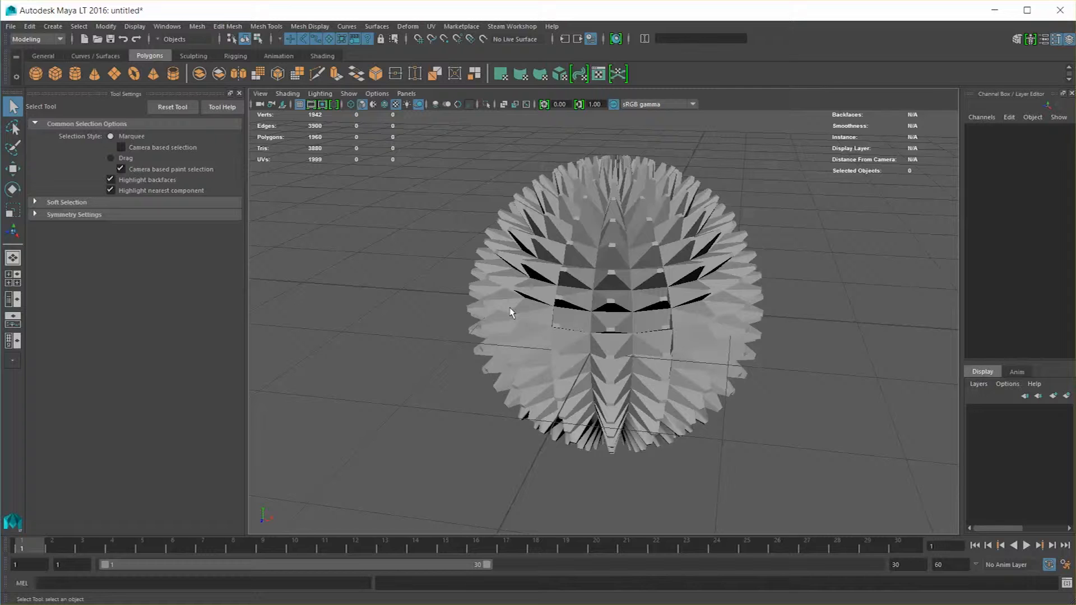
# Delete the spiked sphere and create a new polygon cube
pyautogui.click(655, 325)
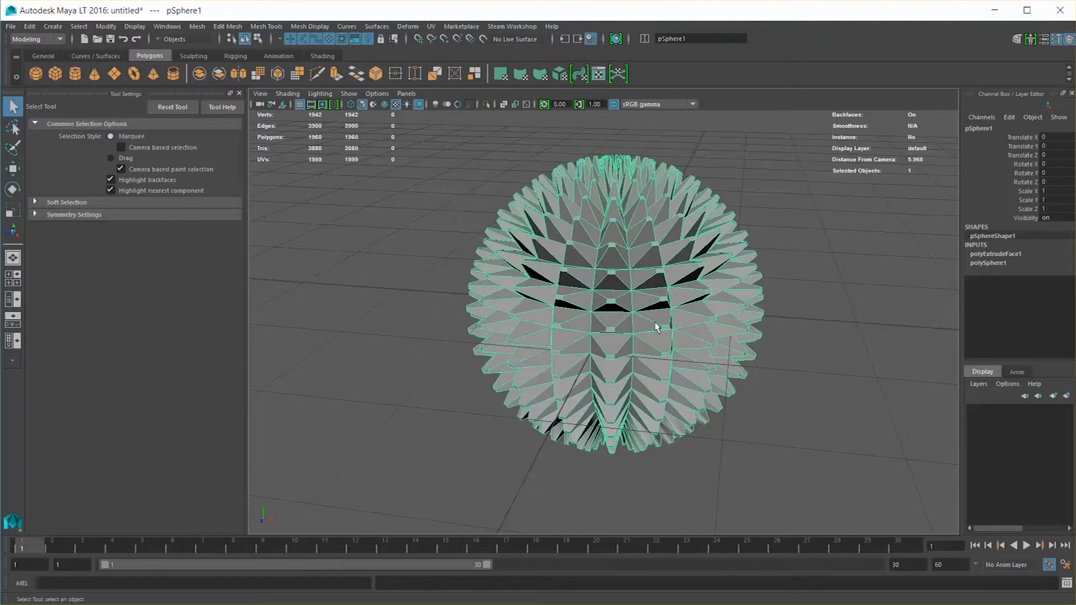
pyautogui.press('Delete')
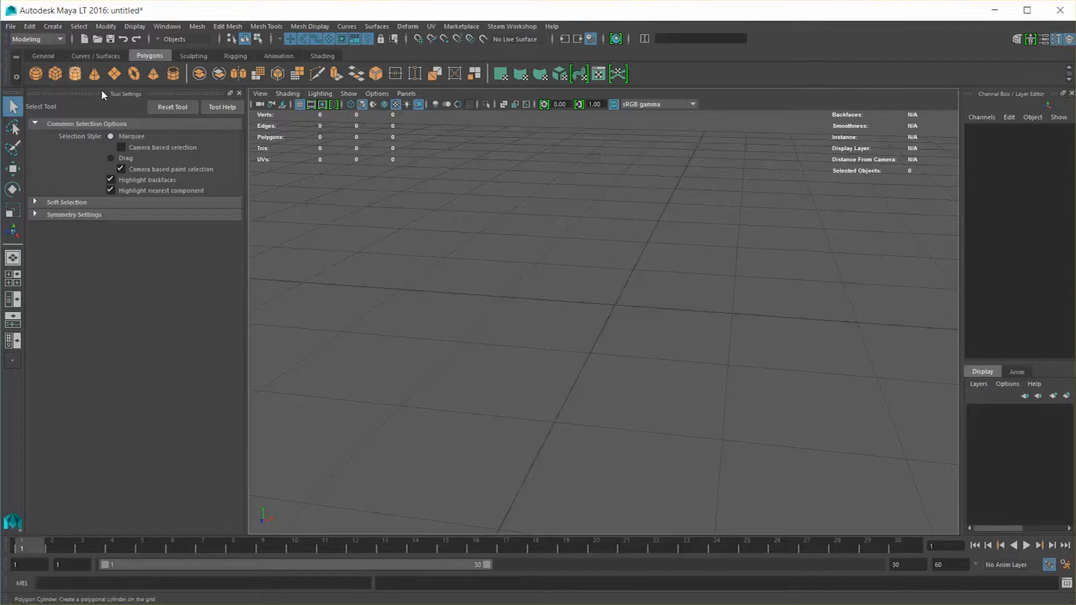
pyautogui.click(55, 74)
# Extrude the new cube's top face and scale it inward to form a smaller inset face
pyautogui.keyDown('alt'); pyautogui.moveTo(659, 270); pyautogui.dragTo(580, 255); pyautogui.keyUp('alt')
pyautogui.scroll(2, 611, 283)
pyautogui.moveTo(579, 240); pyautogui.dragTo(580, 271, button='right')
pyautogui.click(558, 280)
pyautogui.moveTo(580, 240); pyautogui.dragTo(560, 237)
pyautogui.scroll(-2, 560, 237)
# Extrude the inset top face upward to form a narrow neck
pyautogui.press('g')
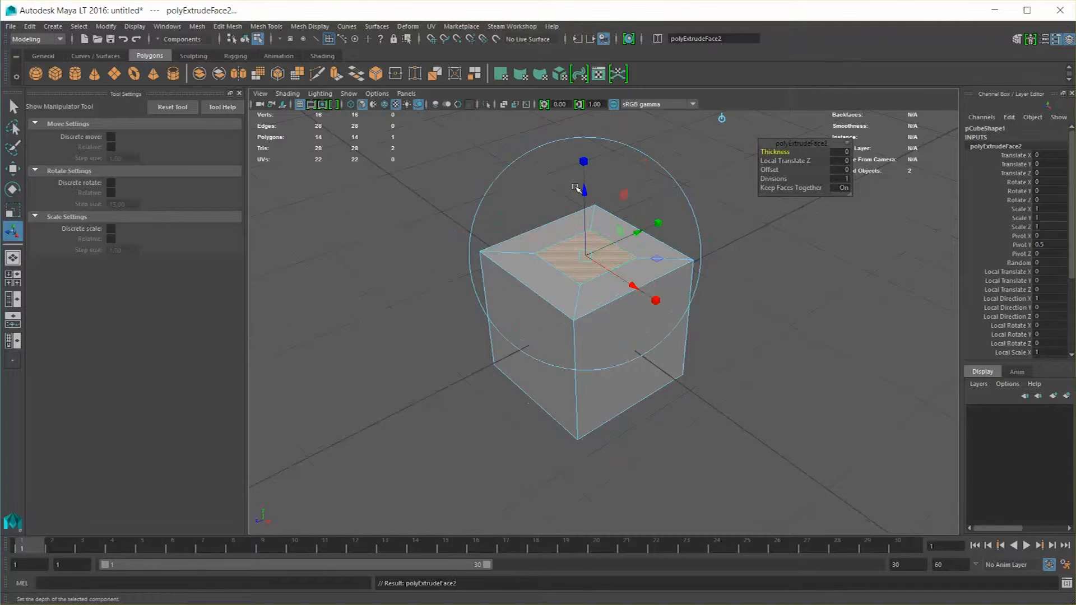
pyautogui.moveTo(582, 191); pyautogui.dragTo(582, 119)
pyautogui.keyDown('alt'); pyautogui.moveTo(581, 197); pyautogui.dragTo(566, 262, button='middle'); pyautogui.keyUp('alt')
# Extrude the neck's top face and scale it wider, then extrude it upward into a larger block
pyautogui.press('g')
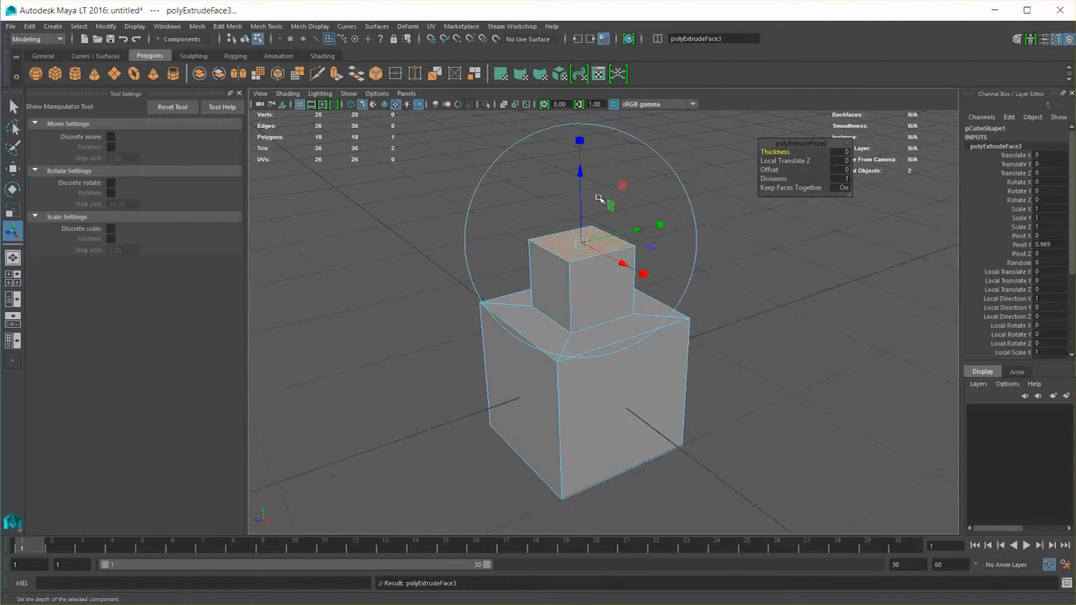
pyautogui.moveTo(580, 242); pyautogui.dragTo(616, 234)
pyautogui.press('g')
pyautogui.moveTo(580, 172); pyautogui.dragTo(579, 61)
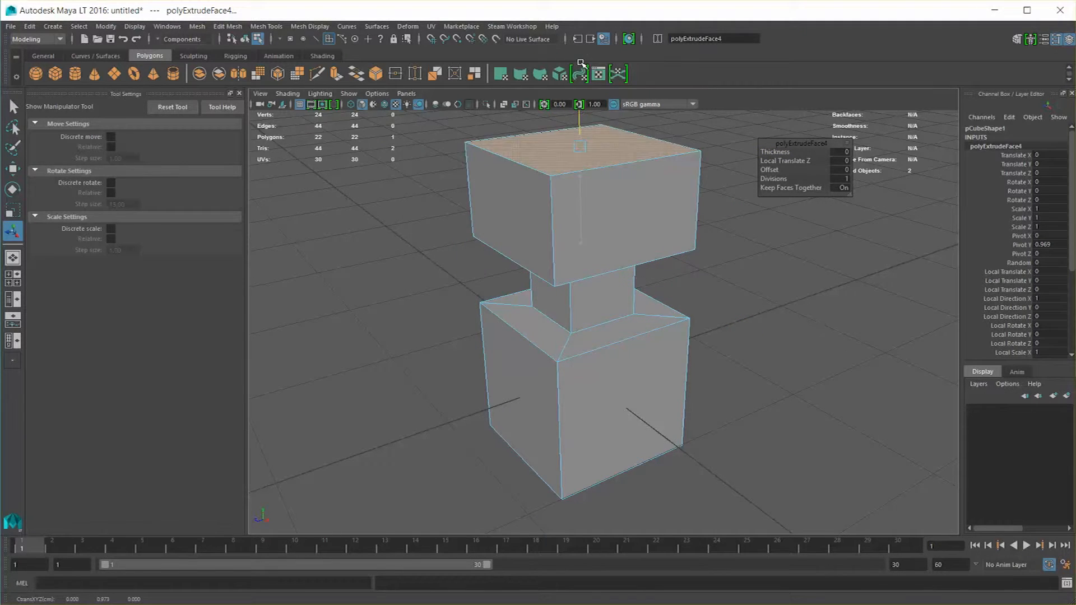
# Select two opposite side faces of the upper block, extrude them and scale them inward to a local scale of 0.6
pyautogui.scroll(-5, 613, 134)
pyautogui.keyDown('alt'); pyautogui.moveTo(644, 318); pyautogui.dragTo(616, 308); pyautogui.keyUp('alt')
pyautogui.press('q')
pyautogui.scroll(2, 610, 280)
pyautogui.moveTo(608, 255)
pyautogui.keyDown('alt'); pyautogui.mouseDown()
pyautogui.moveTo(547, 283)
pyautogui.moveTo(620, 240)
pyautogui.mouseUp(); pyautogui.keyUp('alt')
pyautogui.click(620, 241)
pyautogui.keyDown('shift'); pyautogui.moveTo(620, 241); pyautogui.dragTo(630, 259, button='right'); pyautogui.keyUp('shift')
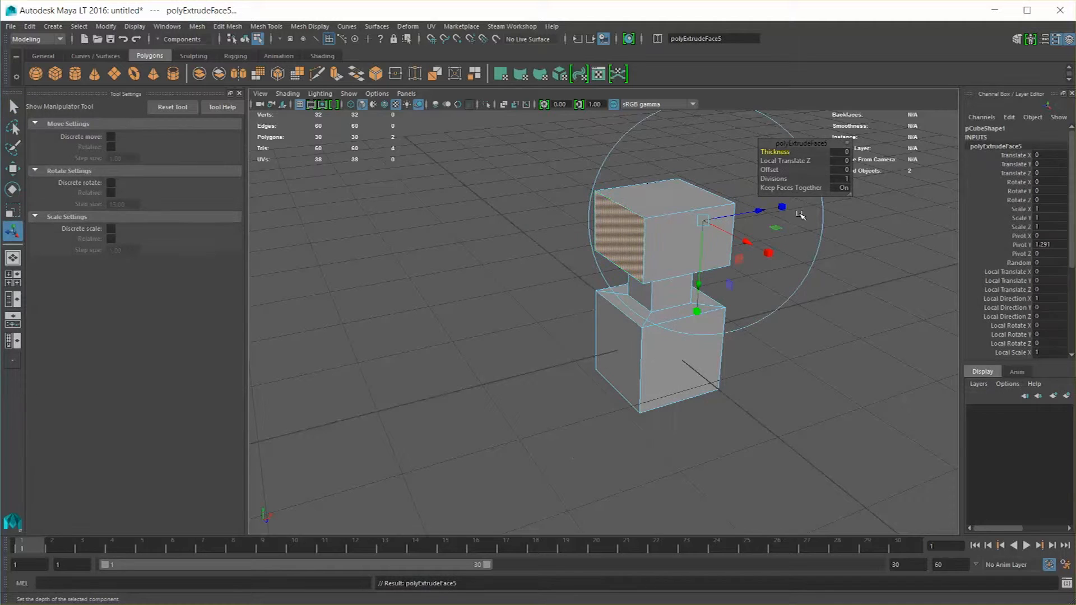
pyautogui.keyDown('alt'); pyautogui.moveTo(740, 251); pyautogui.dragTo(686, 267); pyautogui.keyUp('alt')
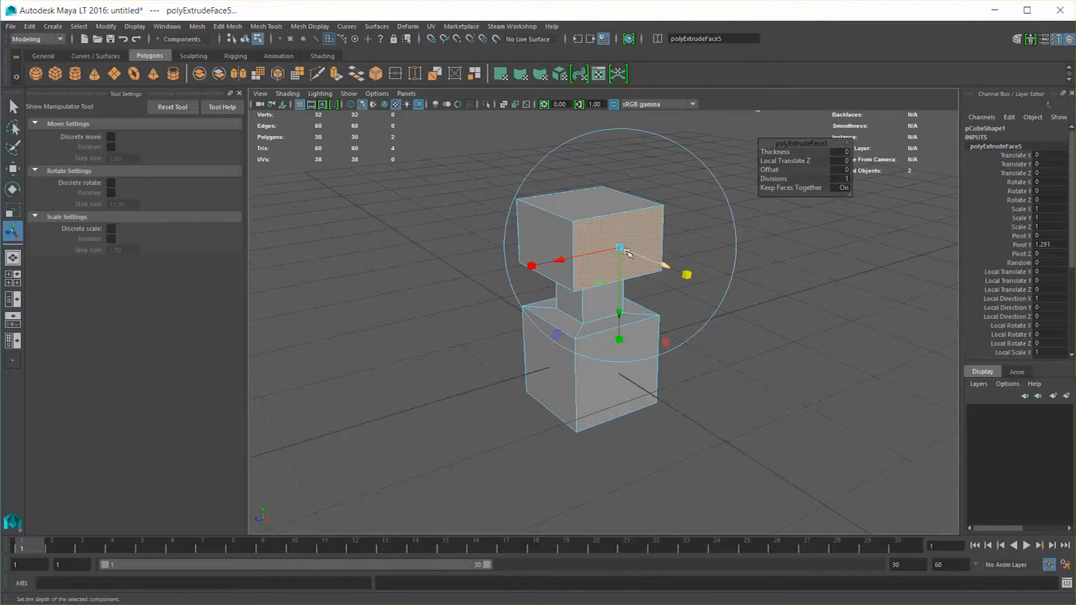
pyautogui.moveTo(620, 247); pyautogui.dragTo(630, 275)
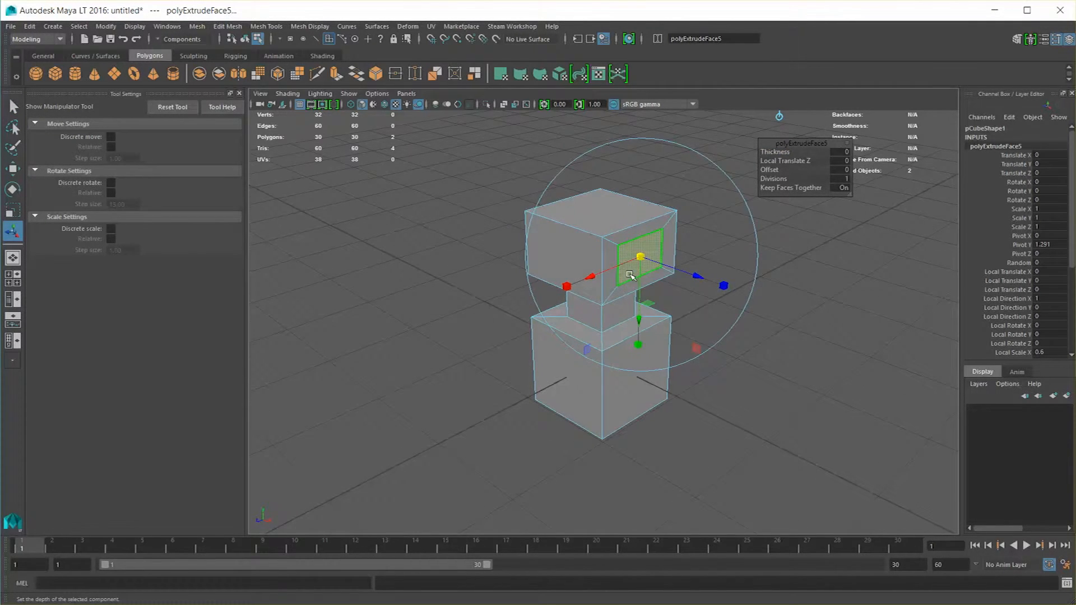
# Extrude both inset side faces outward about 1.074 in local Z, and extrude their ends again at a local scale of about 1.65
pyautogui.hotkey('ctrl', 'e')
pyautogui.moveTo(696, 281); pyautogui.dragTo(811, 321)
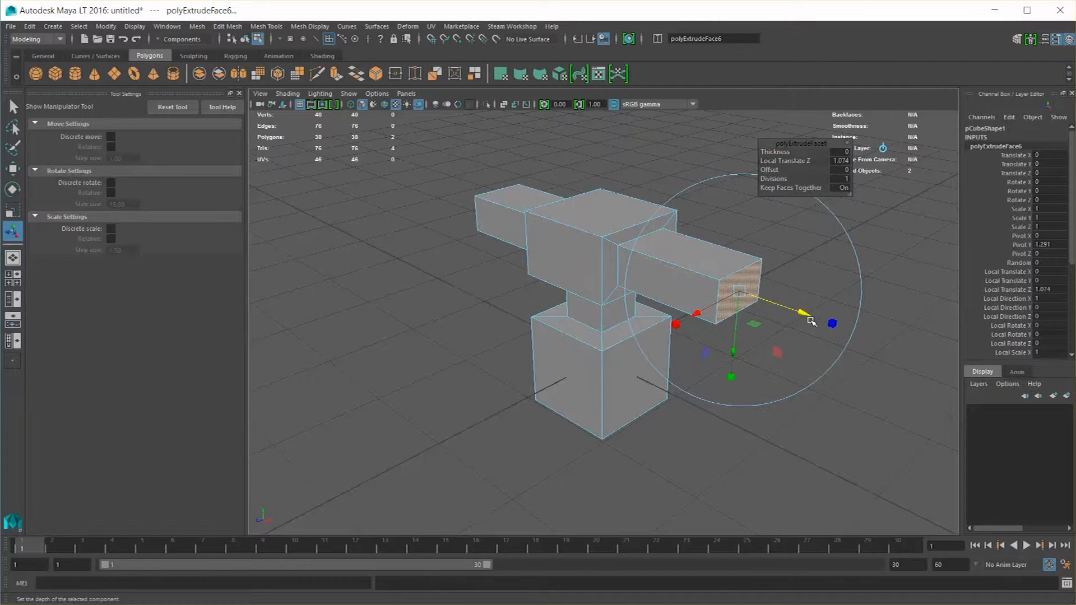
pyautogui.click(834, 324)
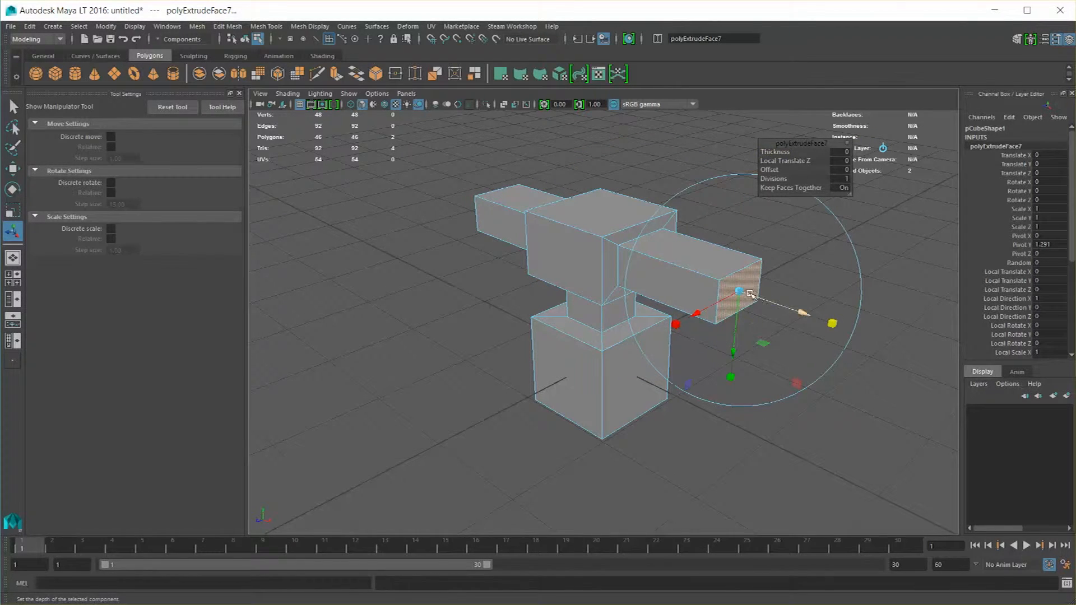
pyautogui.hotkey('ctrl', 'z')
pyautogui.hotkey('ctrl', 'e')
pyautogui.moveTo(740, 293); pyautogui.dragTo(659, 323)
# Extrude the widened arm ends outward with a Local Translate Z of about 2.235
pyautogui.hotkey('ctrl', 'z')
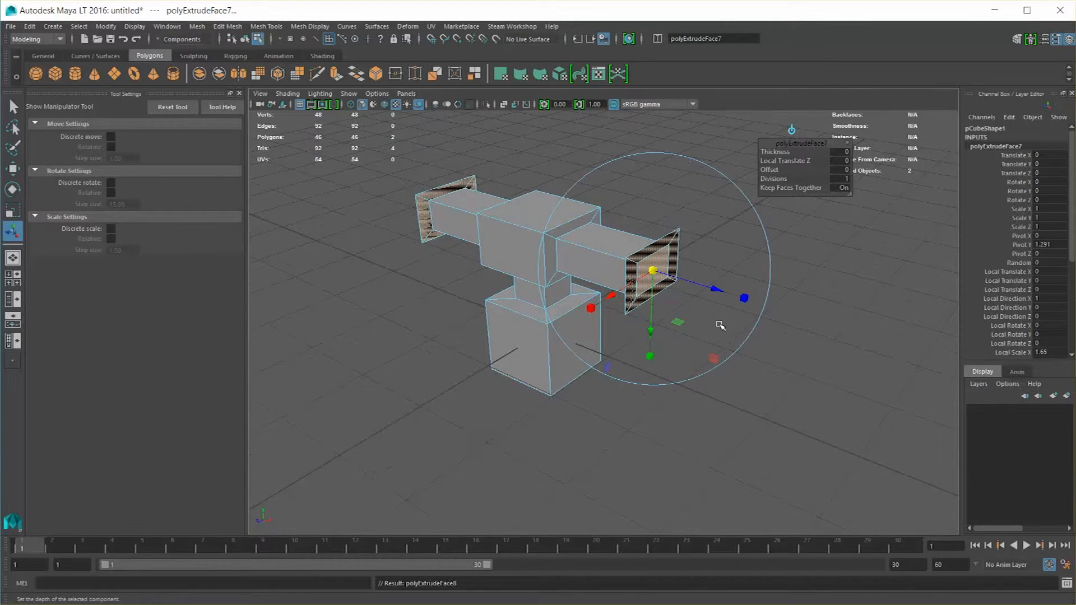
pyautogui.moveTo(728, 294); pyautogui.dragTo(905, 355)
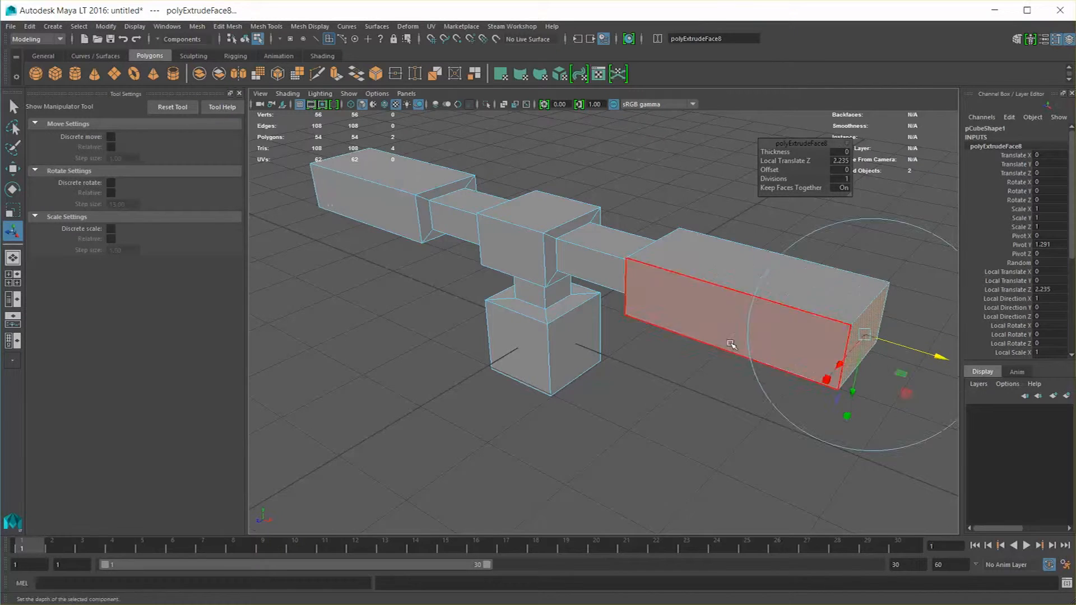
pyautogui.keyDown('alt'); pyautogui.moveTo(734, 336); pyautogui.dragTo(675, 338); pyautogui.keyUp('alt')
pyautogui.press('q')
# Extrude the upper block's front face as a smaller inset and extrude that inset inward to hollow out a recess
pyautogui.keyDown('alt'); pyautogui.moveTo(613, 301); pyautogui.dragTo(639, 319); pyautogui.keyUp('alt')
pyautogui.click(540, 271)
pyautogui.keyDown('alt'); pyautogui.moveTo(540, 271); pyautogui.dragTo(592, 180); pyautogui.keyUp('alt')
pyautogui.hotkey('ctrl', 'e')
pyautogui.click(554, 185)
pyautogui.moveTo(551, 284); pyautogui.dragTo(525, 295)
pyautogui.hotkey('ctrl', 'e')
pyautogui.press('q')
# Select the upper block's top face, extrude it and scale it inward to a local scale of about 0.583
pyautogui.click(631, 197)
pyautogui.keyDown('alt'); pyautogui.moveTo(585, 270); pyautogui.dragTo(586, 305); pyautogui.keyUp('alt')
pyautogui.click(594, 281)
pyautogui.moveTo(594, 281); pyautogui.dragTo(599, 296, button='right')
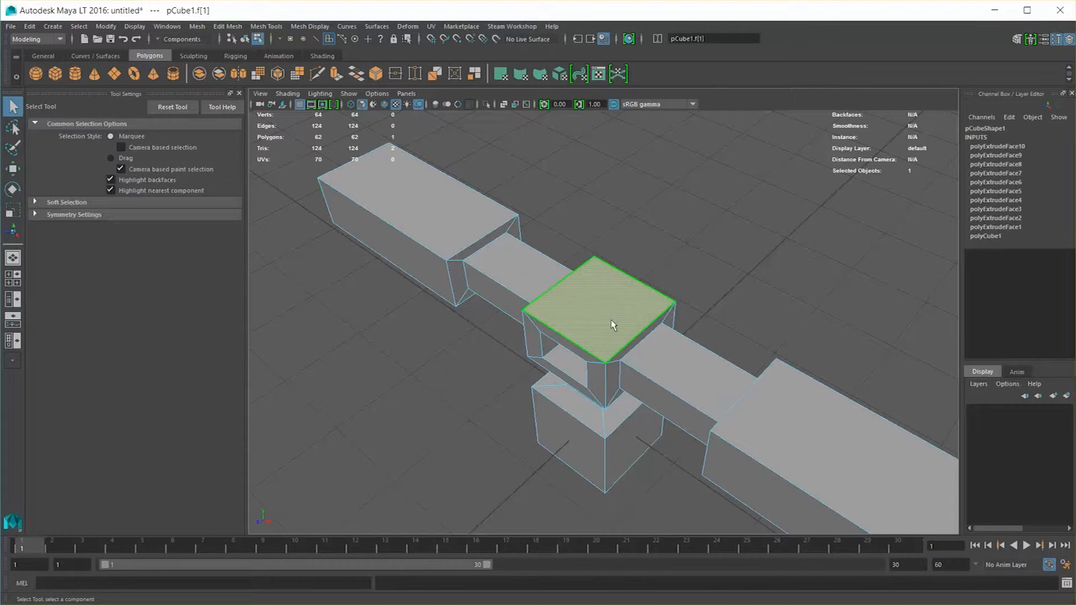
pyautogui.hotkey('ctrl', 'e')
pyautogui.click(660, 255)
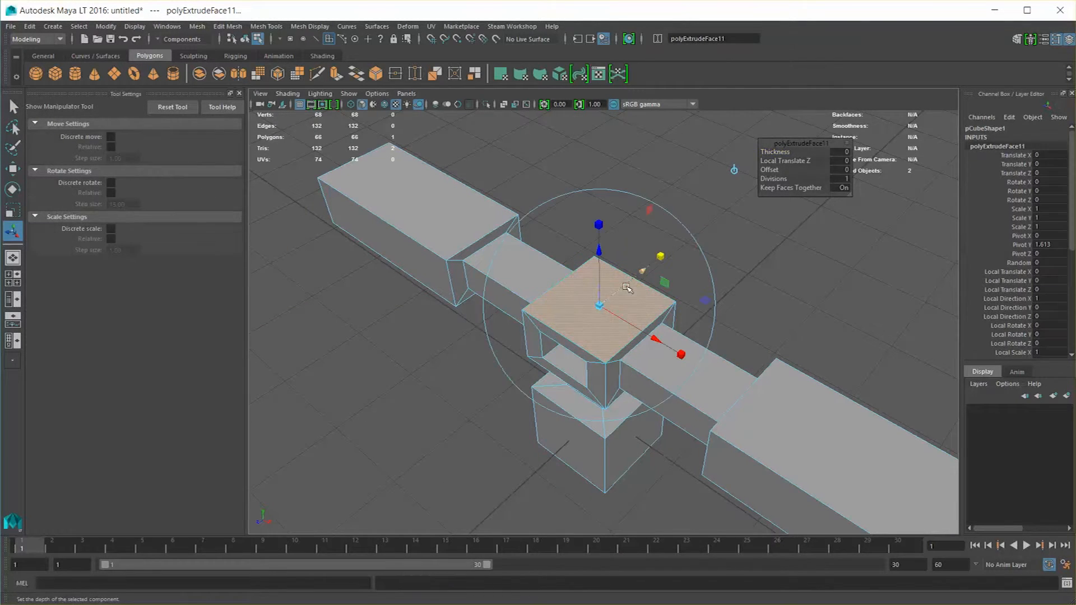
pyautogui.moveTo(603, 303); pyautogui.dragTo(580, 308)
# Extrude the inset top face upward with a Local Translate Z of about 0.913 and scale its end inward to form a taper
pyautogui.hotkey('ctrl', 'e')
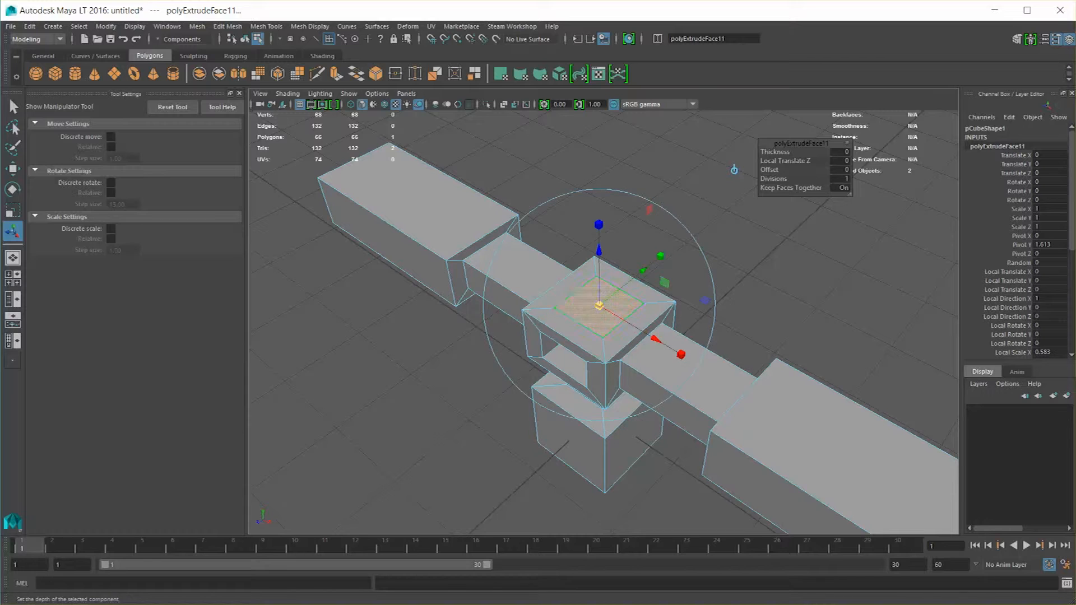
pyautogui.moveTo(598, 246); pyautogui.dragTo(598, 165)
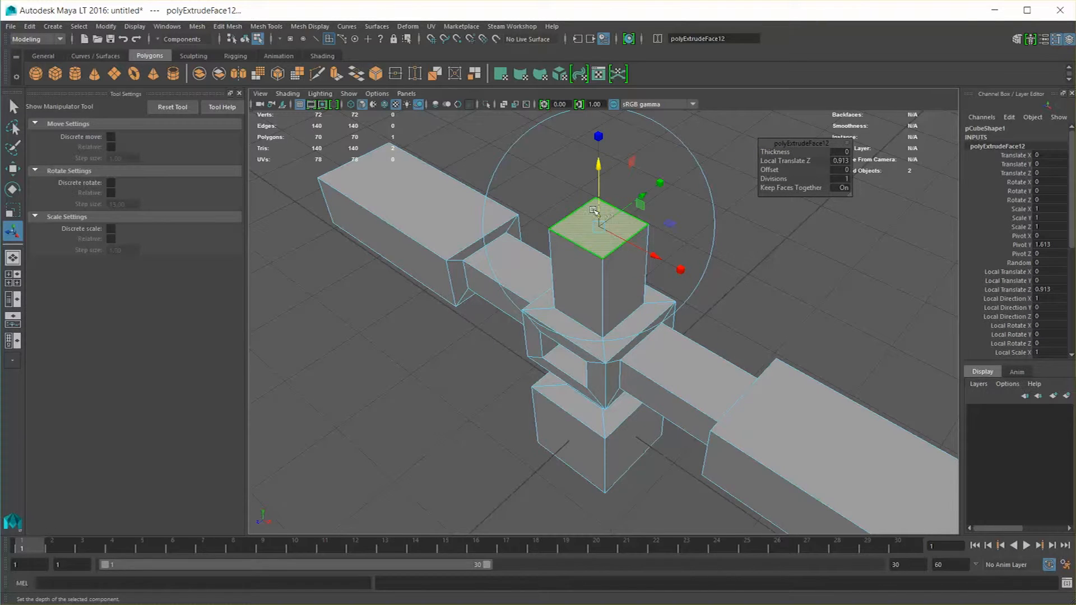
pyautogui.keyDown('alt'); pyautogui.moveTo(614, 201); pyautogui.dragTo(579, 231); pyautogui.keyUp('alt')
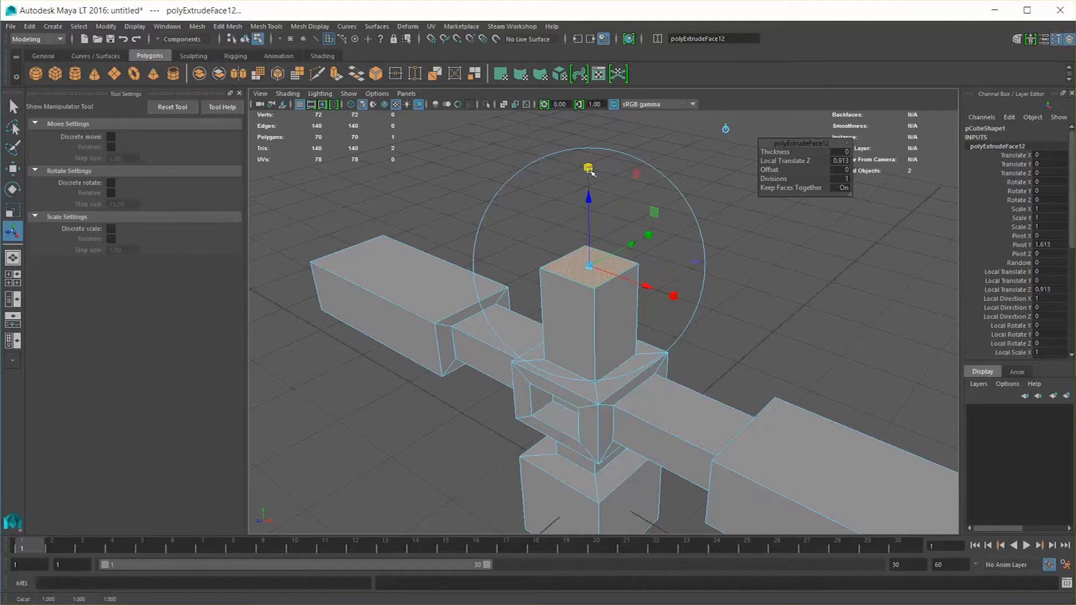
pyautogui.moveTo(590, 265); pyautogui.dragTo(575, 278)
pyautogui.keyDown('alt'); pyautogui.moveTo(603, 315); pyautogui.dragTo(591, 325); pyautogui.keyUp('alt')
# Extrude the narrow tip of the taper upward with a Local Translate Z of about 0.709
pyautogui.hotkey('ctrl', 'e')
pyautogui.moveTo(578, 212); pyautogui.dragTo(576, 130)
pyautogui.keyDown('alt'); pyautogui.moveTo(573, 240); pyautogui.dragTo(572, 282, button='middle'); pyautogui.keyUp('alt')
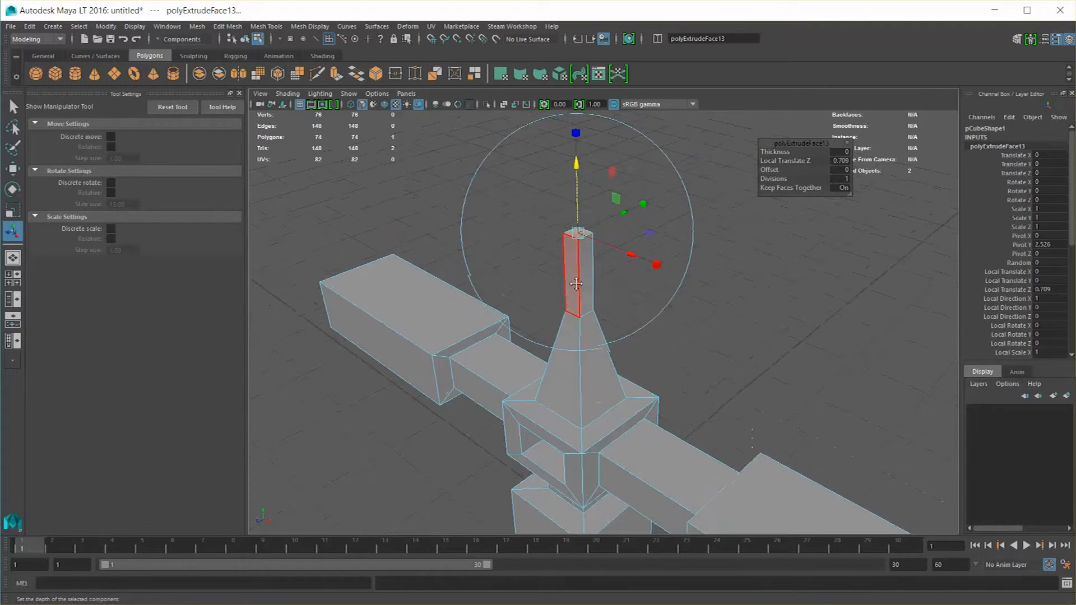
pyautogui.keyDown('alt'); pyautogui.moveTo(560, 301); pyautogui.dragTo(570, 291); pyautogui.keyUp('alt')
# Extrude the thin column's top face and widen it, and extrude the widened face upward about 1.452 in local Z
pyautogui.hotkey('ctrl', 'e')
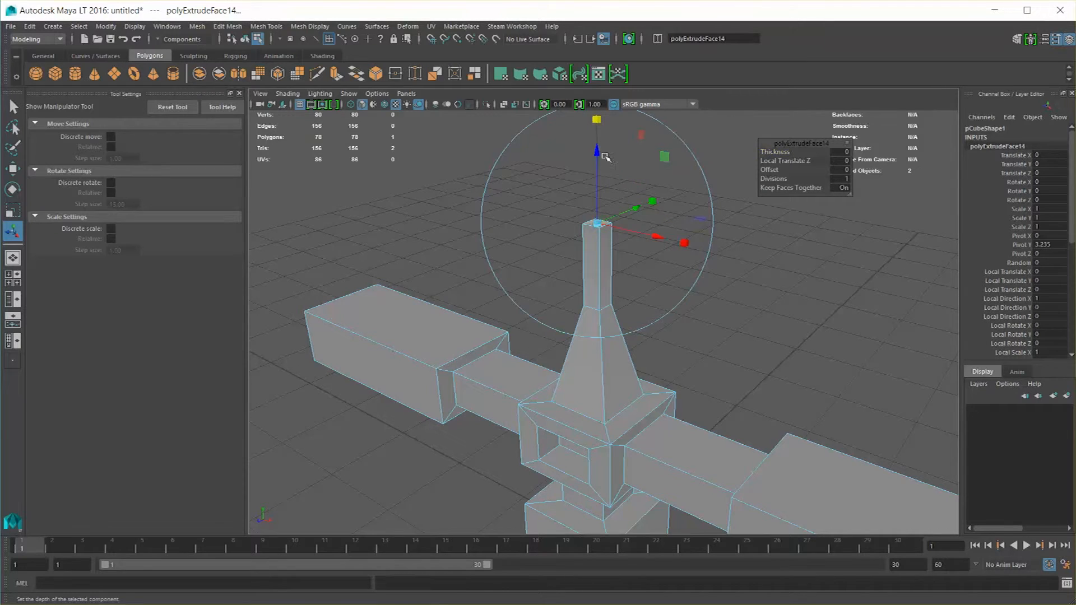
pyautogui.moveTo(595, 223); pyautogui.dragTo(517, 199)
pyautogui.scroll(-3, 615, 240)
pyautogui.hotkey('ctrl', 'e')
pyautogui.scroll(5, 533, 275)
pyautogui.keyDown('alt'); pyautogui.moveTo(534, 278); pyautogui.dragTo(546, 204, button='middle'); pyautogui.keyUp('alt')
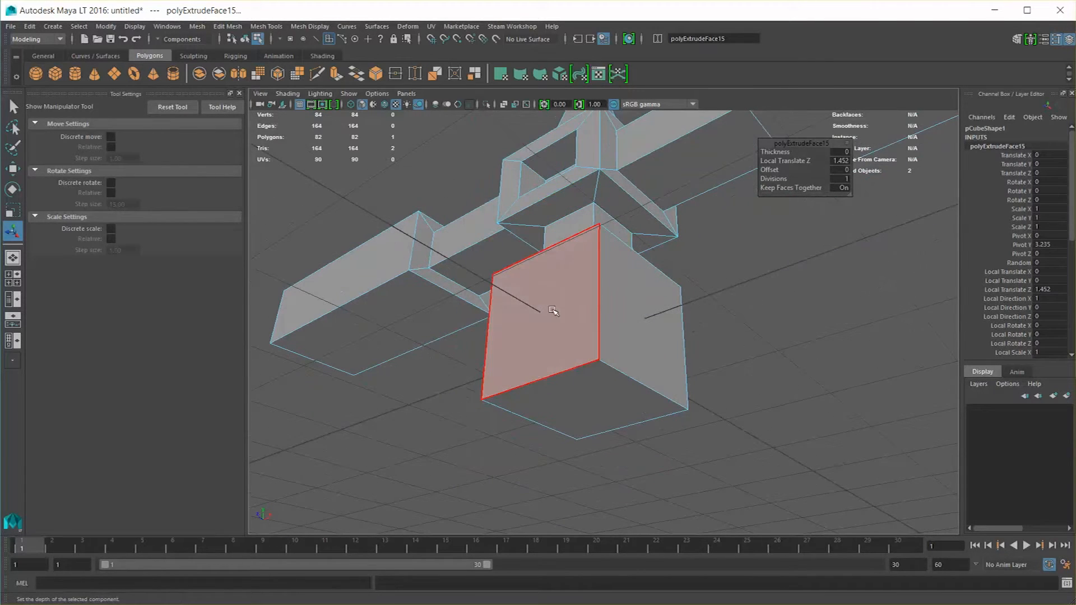
# Select the base cube's four side faces, extrude them at a local scale of 0.7 and turn off Keep Faces Together
pyautogui.click(553, 311)
pyautogui.keyDown('alt'); pyautogui.moveTo(663, 331); pyautogui.dragTo(603, 333); pyautogui.keyUp('alt')
pyautogui.keyDown('shift'); pyautogui.click(438, 436); pyautogui.keyUp('shift')
pyautogui.keyDown('alt'); pyautogui.moveTo(686, 314); pyautogui.dragTo(620, 359); pyautogui.keyUp('alt')
pyautogui.hotkey('ctrl', 'e')
pyautogui.moveTo(591, 326); pyautogui.dragTo(576, 334)
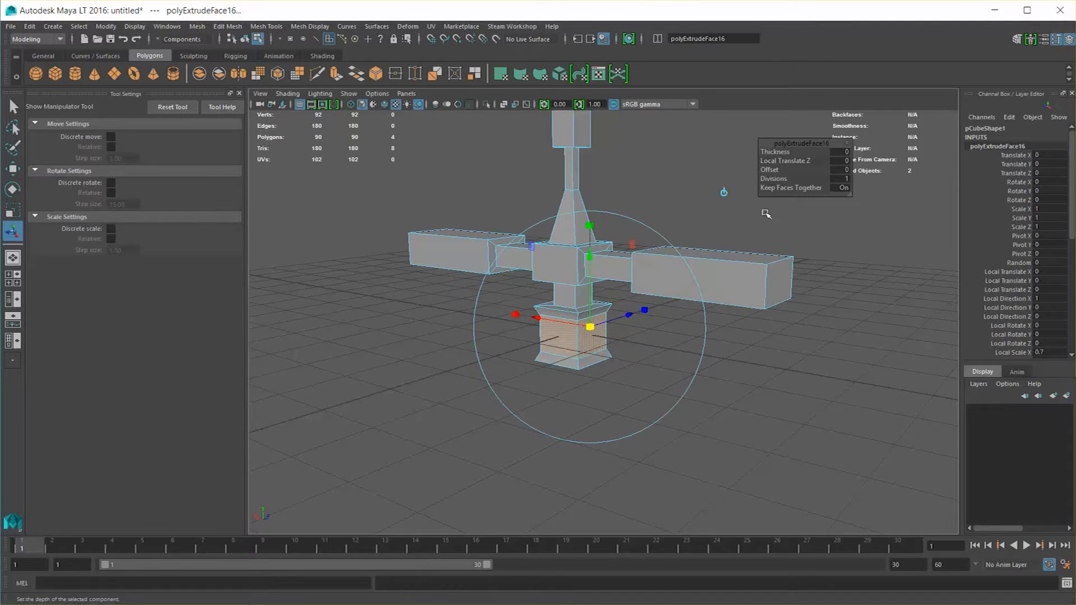
pyautogui.click(798, 188)
pyautogui.keyDown('alt'); pyautogui.moveTo(598, 372); pyautogui.dragTo(522, 332); pyautogui.keyUp('alt')
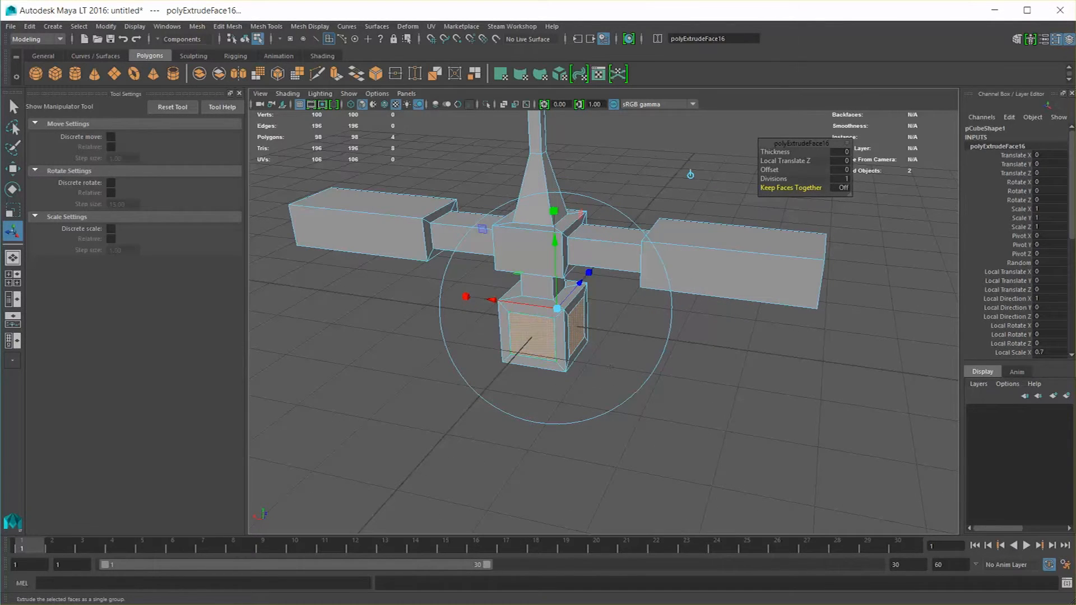
# Extrude the four inset base faces outward into tapering legs, and extrude the leg ends as insets at a local scale of about 0.467
pyautogui.keyDown('alt'); pyautogui.moveTo(708, 330); pyautogui.dragTo(597, 278); pyautogui.keyUp('alt')
pyautogui.hotkey('ctrl', 'e')
pyautogui.hotkey('ctrl', 'e')
pyautogui.click(636, 233)
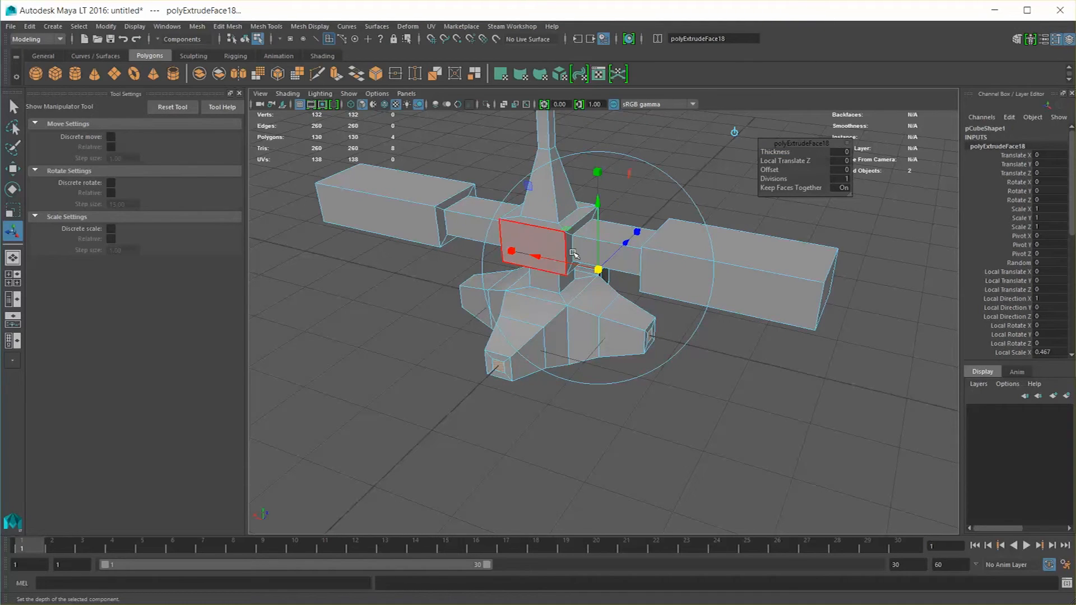
# Extrude the inset leg ends inward with a Local Translate Z of about -0.858 to hollow out the legs
pyautogui.moveTo(630, 243); pyautogui.dragTo(602, 260)
pyautogui.hotkey('ctrl', 'z')
pyautogui.keyDown('alt'); pyautogui.moveTo(739, 292); pyautogui.dragTo(644, 299); pyautogui.keyUp('alt')
pyautogui.scroll(3, 670, 307)
pyautogui.keyDown('alt'); pyautogui.moveTo(846, 403); pyautogui.dragTo(690, 398, button='middle'); pyautogui.keyUp('alt')
pyautogui.keyDown('alt'); pyautogui.moveTo(690, 399); pyautogui.dragTo(618, 380); pyautogui.keyUp('alt')
pyautogui.press('q')
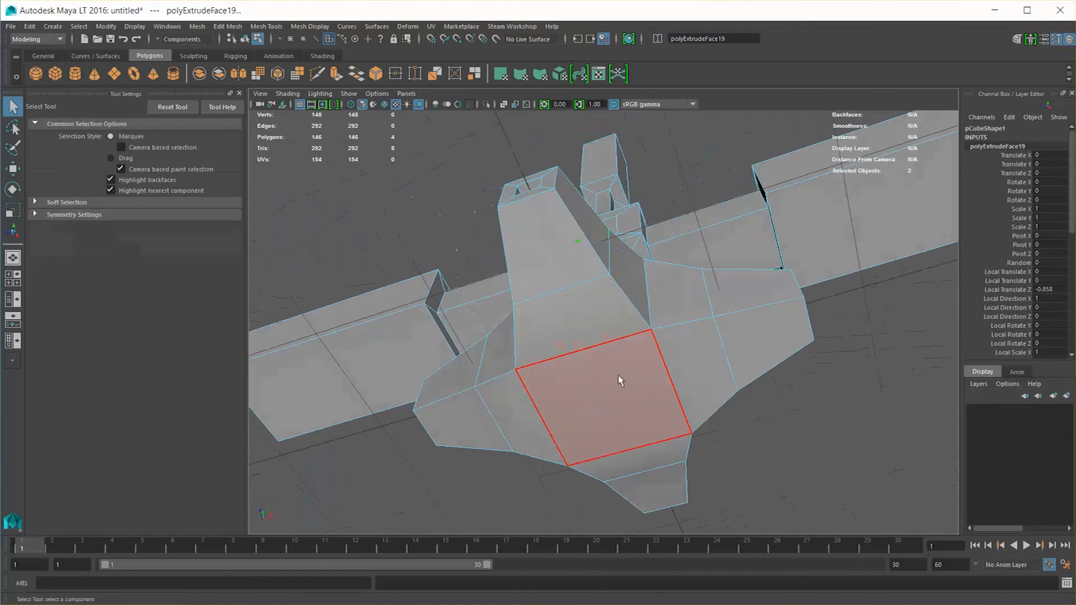
pyautogui.keyDown('shift'); pyautogui.moveTo(596, 347); pyautogui.dragTo(599, 370, button='right'); pyautogui.keyUp('shift')
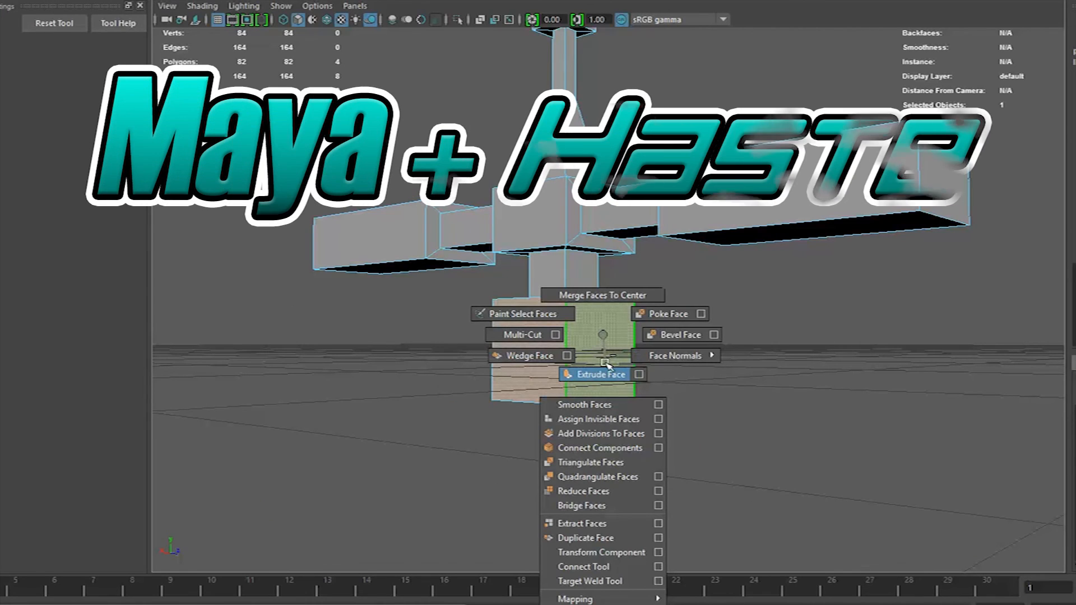